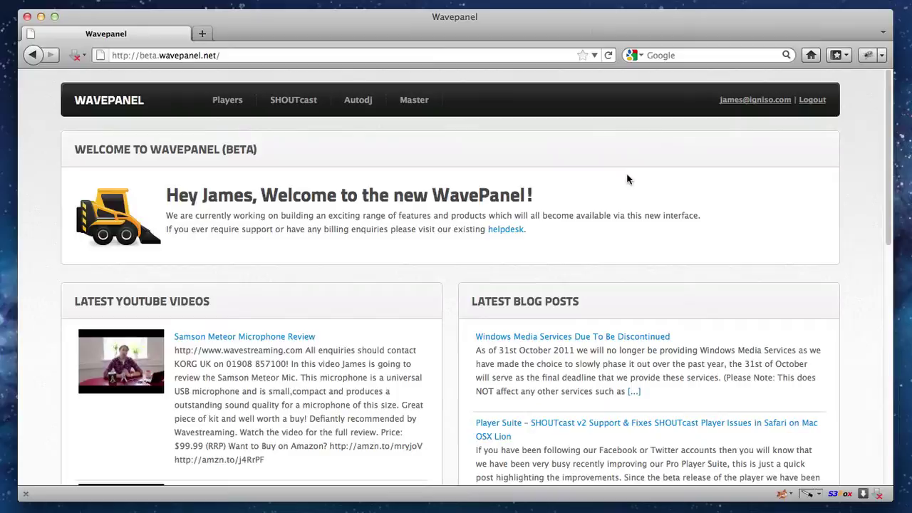
- Look through the latest YouTube videos and blog posts on the Wavepanel welcome page
{"action": "scroll", "coordinate": [630, 179], "scroll_direction": "down", "scroll_amount": 1}
{"action": "scroll", "coordinate": [631, 178], "scroll_direction": "down", "scroll_amount": 4}
{"action": "scroll", "coordinate": [638, 181], "scroll_direction": "up", "scroll_amount": 5}
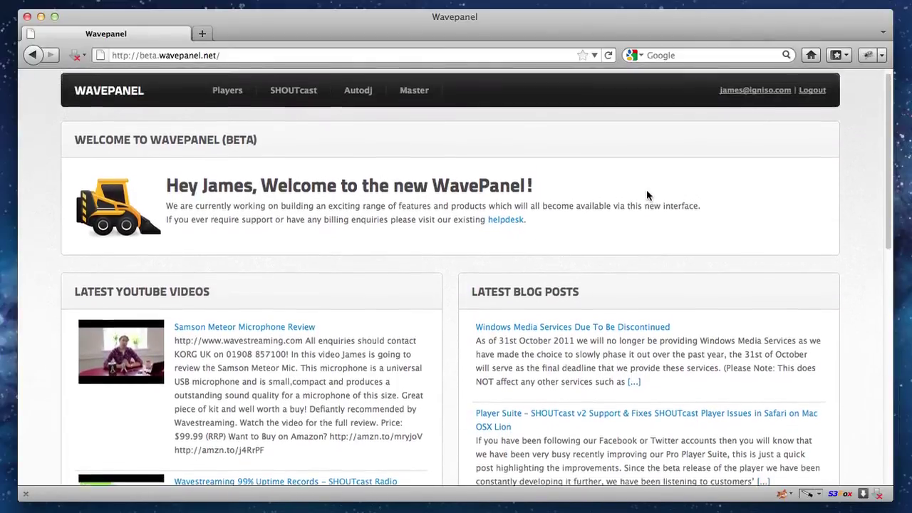
{"action": "scroll", "coordinate": [647, 182], "scroll_direction": "down", "scroll_amount": 10}
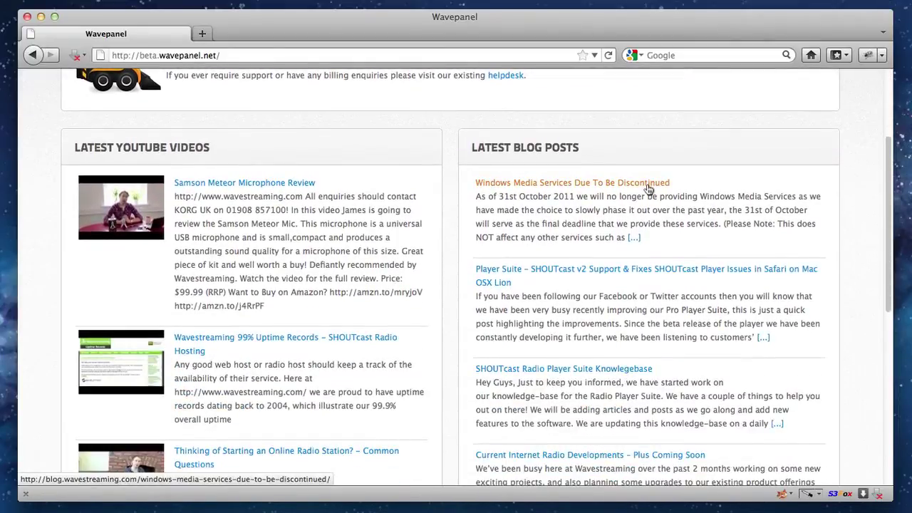
{"action": "scroll", "coordinate": [646, 184], "scroll_direction": "down", "scroll_amount": 3}
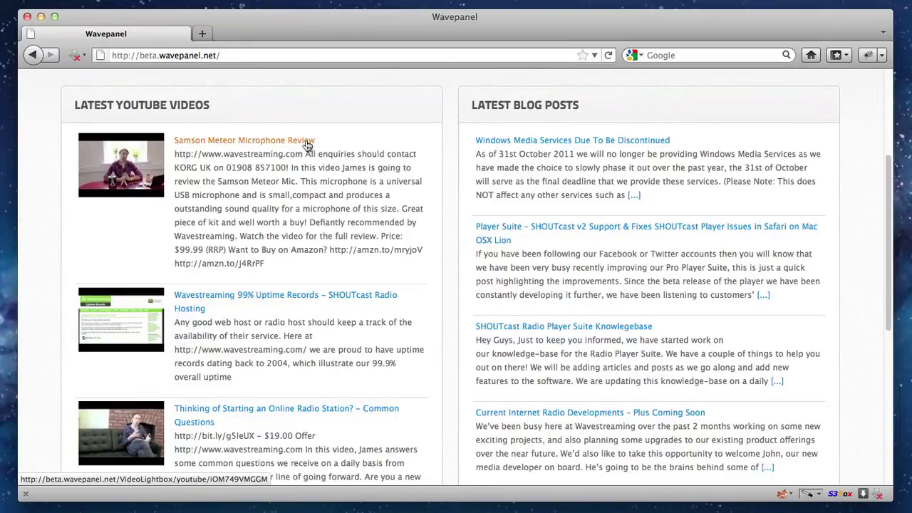
{"action": "scroll", "coordinate": [341, 182], "scroll_direction": "up", "scroll_amount": 5}
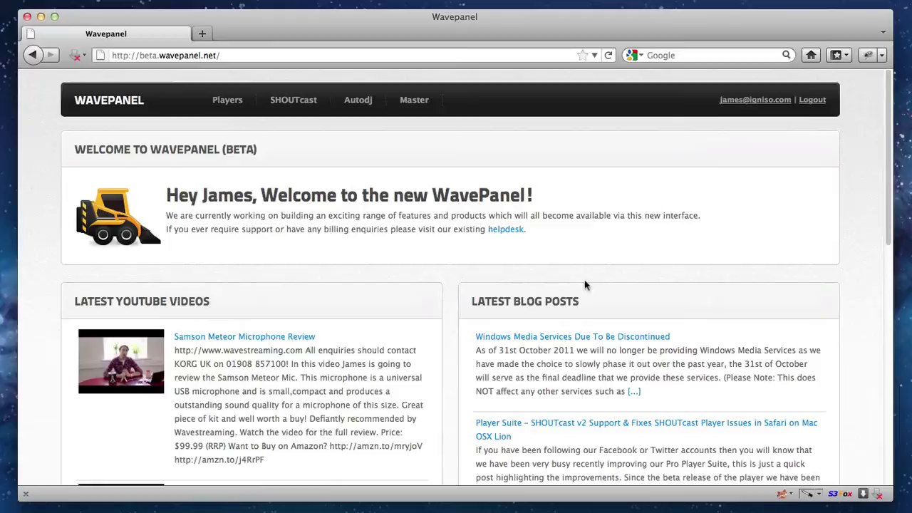
{"action": "scroll", "coordinate": [618, 306], "scroll_direction": "down", "scroll_amount": 3}
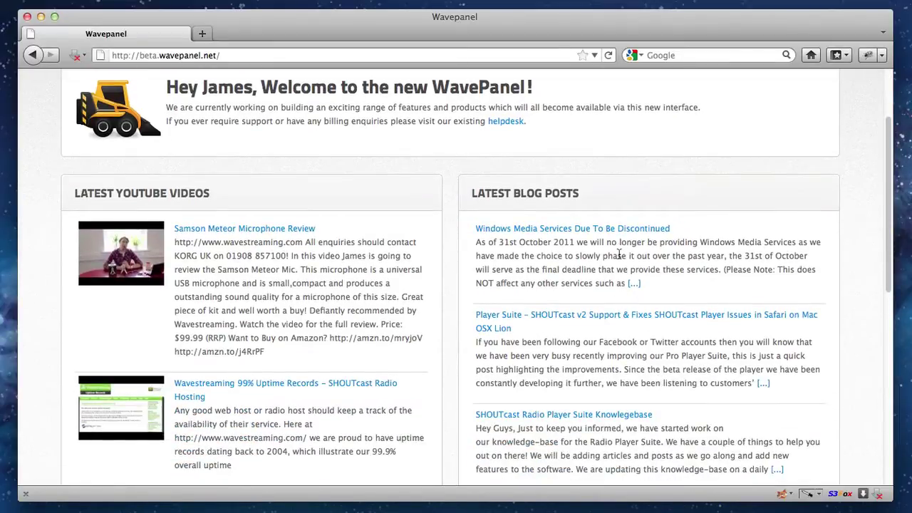
{"action": "scroll", "coordinate": [641, 282], "scroll_direction": "up", "scroll_amount": 1}
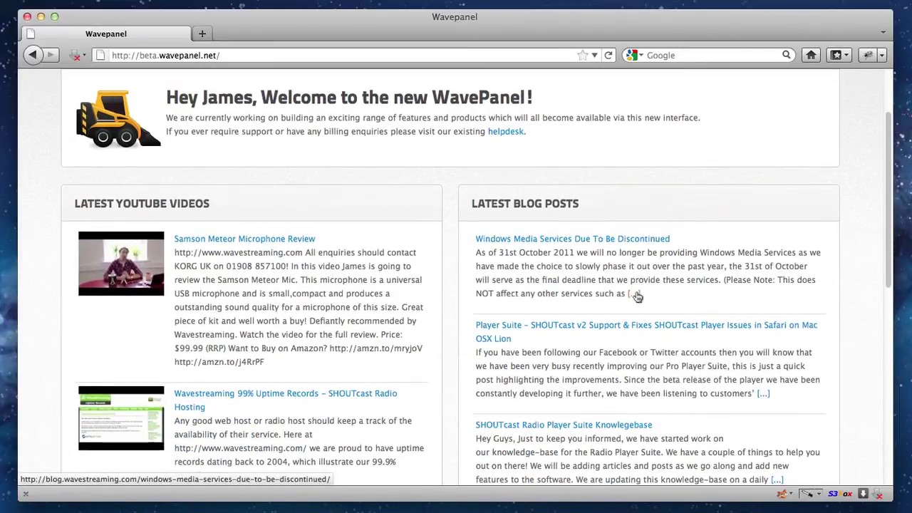
{"action": "scroll", "coordinate": [734, 332], "scroll_direction": "up", "scroll_amount": 3}
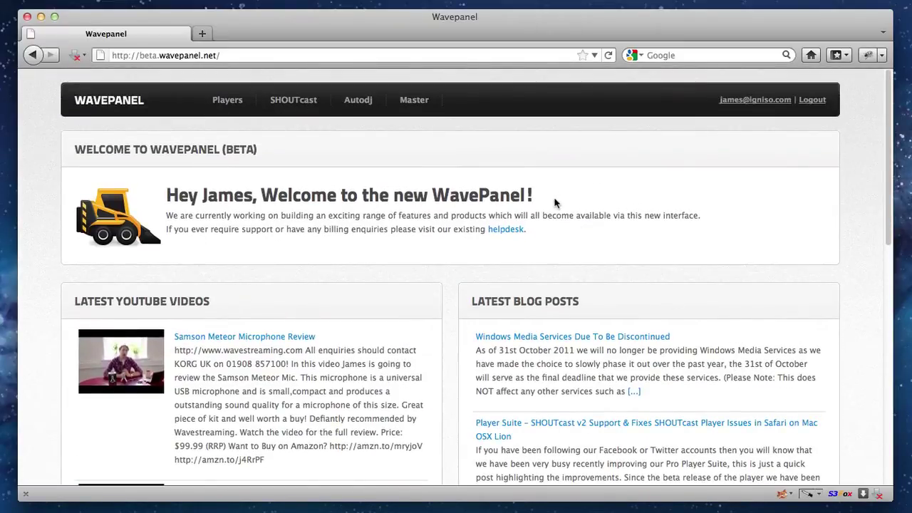
- Open the dashboard of the Birdsong US Relay SHOUTcast server
{"action": "mouse_move", "coordinate": [329, 114]}
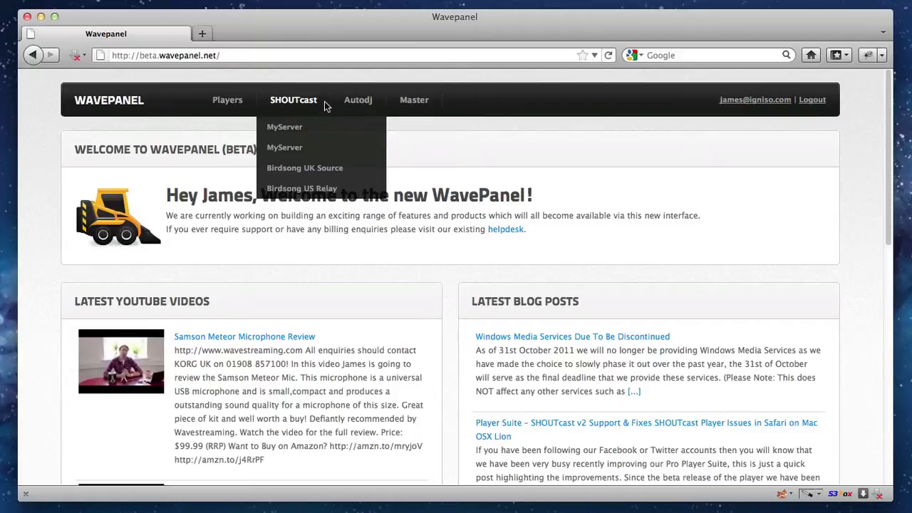
{"action": "mouse_move", "coordinate": [329, 168]}
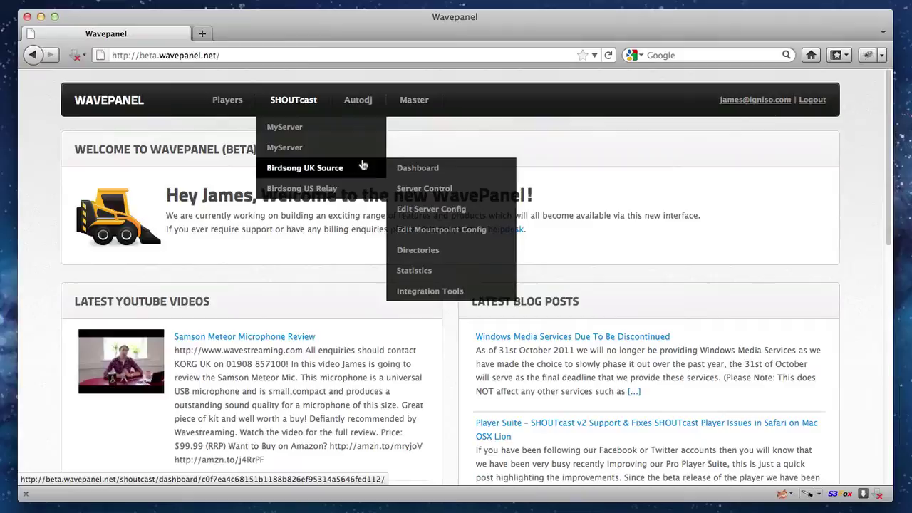
{"action": "mouse_move", "coordinate": [351, 187]}
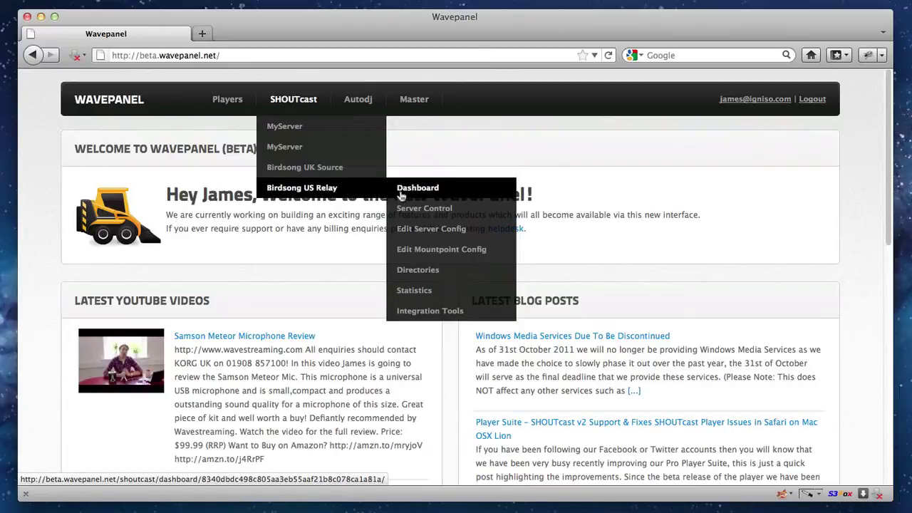
{"action": "left_click", "coordinate": [430, 189]}
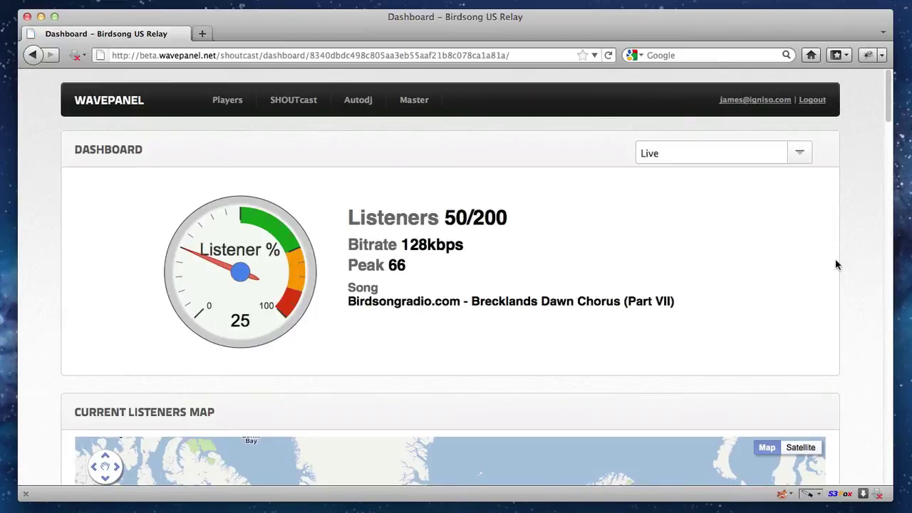
- Examine the relay's live listener gauge, bitrate, peak and song details together with the current listeners map
{"action": "scroll", "coordinate": [837, 264], "scroll_direction": "down", "scroll_amount": 1}
{"action": "scroll", "coordinate": [844, 265], "scroll_direction": "up", "scroll_amount": 1}
{"action": "scroll", "coordinate": [848, 277], "scroll_direction": "down", "scroll_amount": 2}
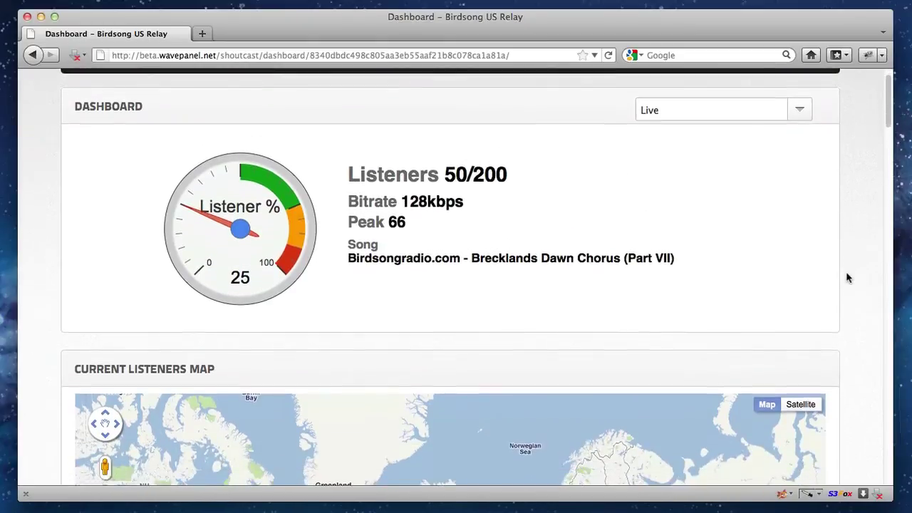
{"action": "scroll", "coordinate": [843, 263], "scroll_direction": "down", "scroll_amount": 2}
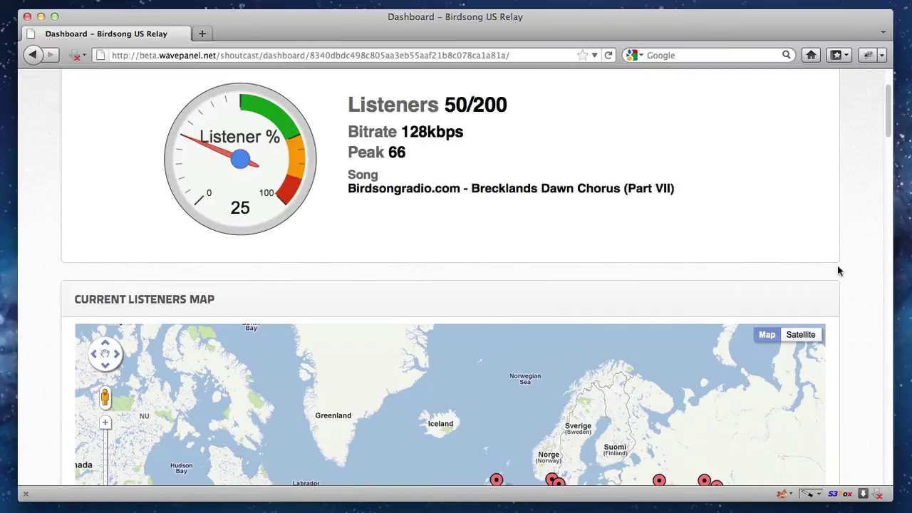
{"action": "scroll", "coordinate": [837, 268], "scroll_direction": "up", "scroll_amount": 1}
{"action": "scroll", "coordinate": [839, 277], "scroll_direction": "up", "scroll_amount": 1}
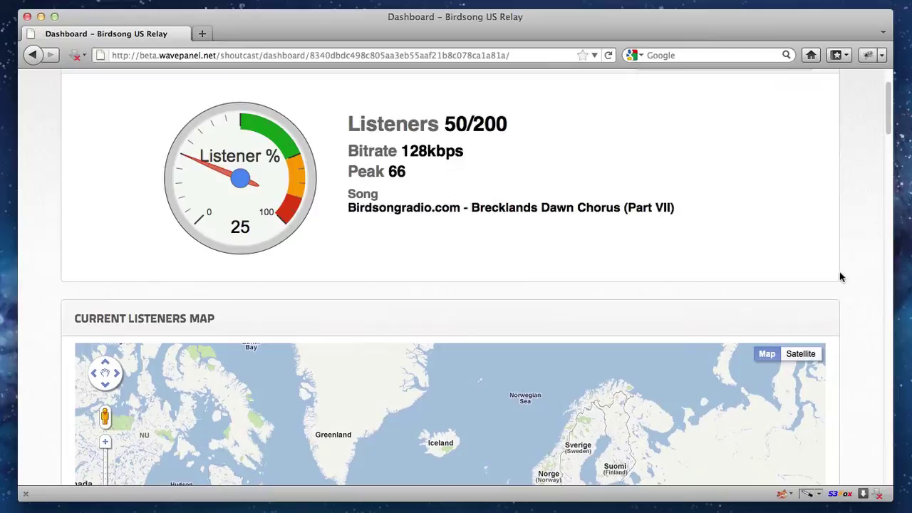
{"action": "scroll", "coordinate": [840, 276], "scroll_direction": "down", "scroll_amount": 2}
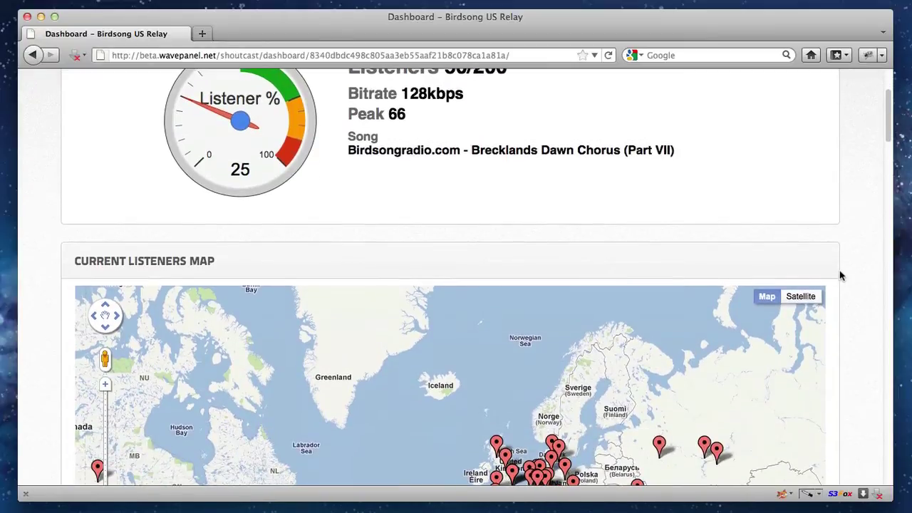
{"action": "scroll", "coordinate": [839, 275], "scroll_direction": "down", "scroll_amount": 2}
{"action": "scroll", "coordinate": [839, 273], "scroll_direction": "down", "scroll_amount": 2}
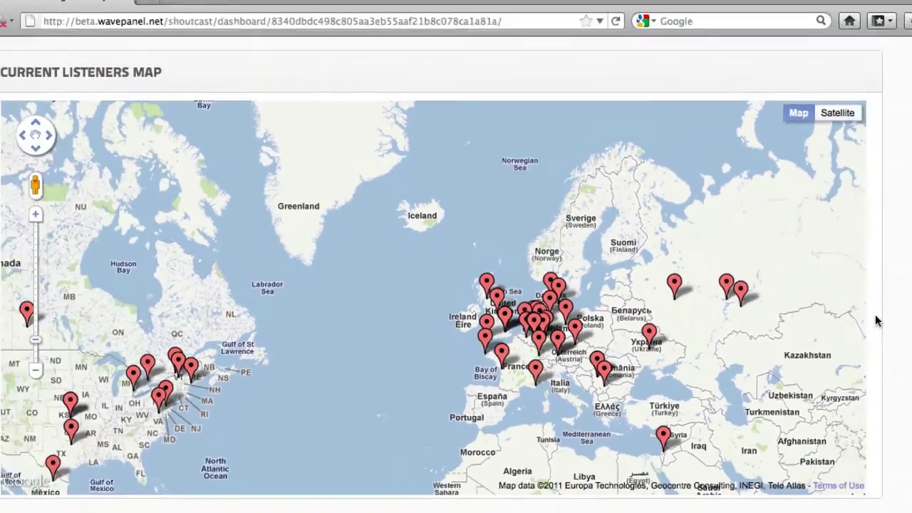
{"action": "scroll", "coordinate": [908, 22], "scroll_direction": "up", "scroll_amount": 5}
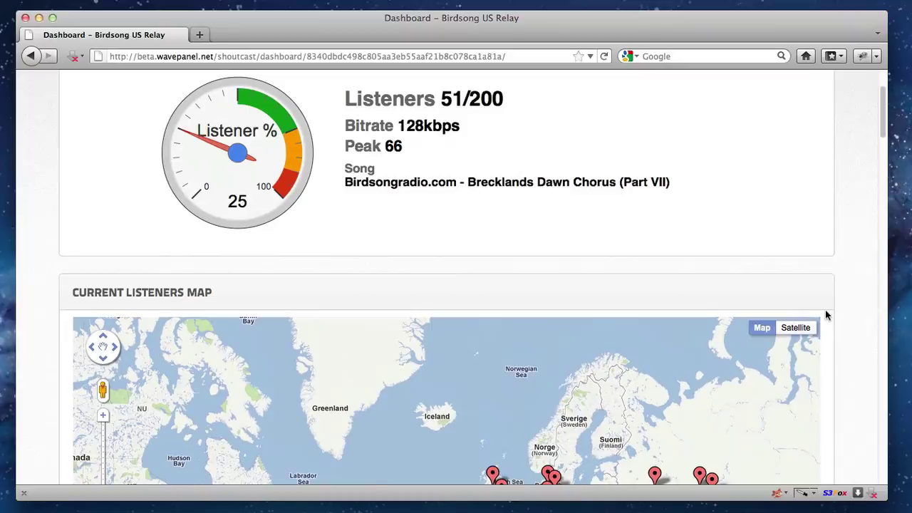
{"action": "scroll", "coordinate": [827, 315], "scroll_direction": "up", "scroll_amount": 1}
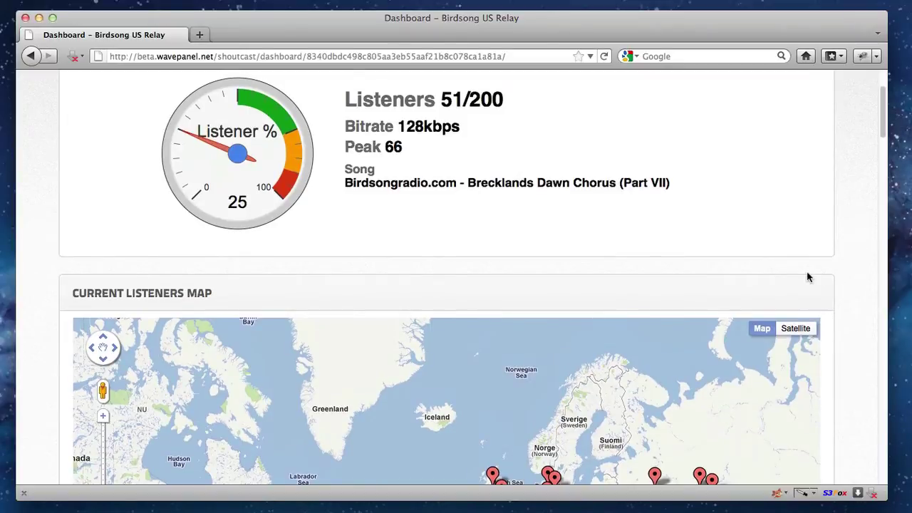
- Inspect the listener demographics word cloud, including the listener details for Windows Media Player and other entries
{"action": "scroll", "coordinate": [824, 276], "scroll_direction": "down", "scroll_amount": 3}
{"action": "scroll", "coordinate": [826, 277], "scroll_direction": "down", "scroll_amount": 12}
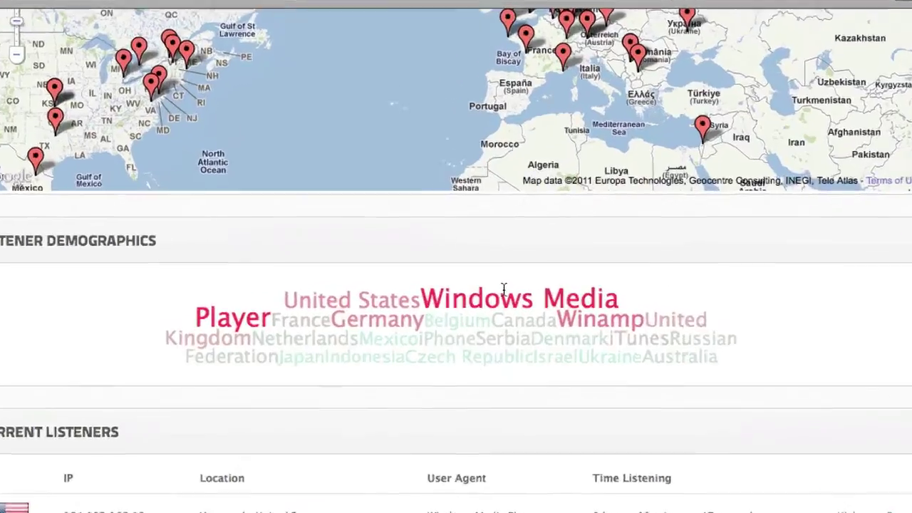
{"action": "mouse_move", "coordinate": [487, 301]}
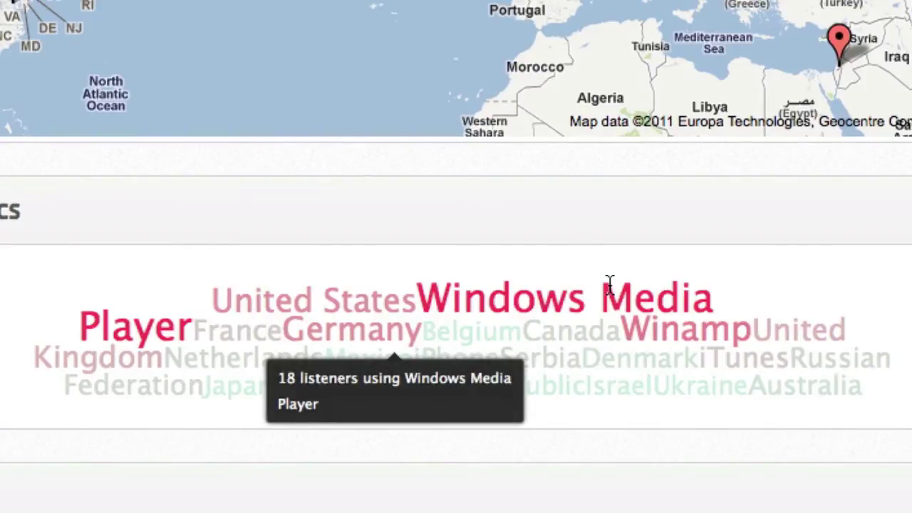
{"action": "mouse_move", "coordinate": [385, 292]}
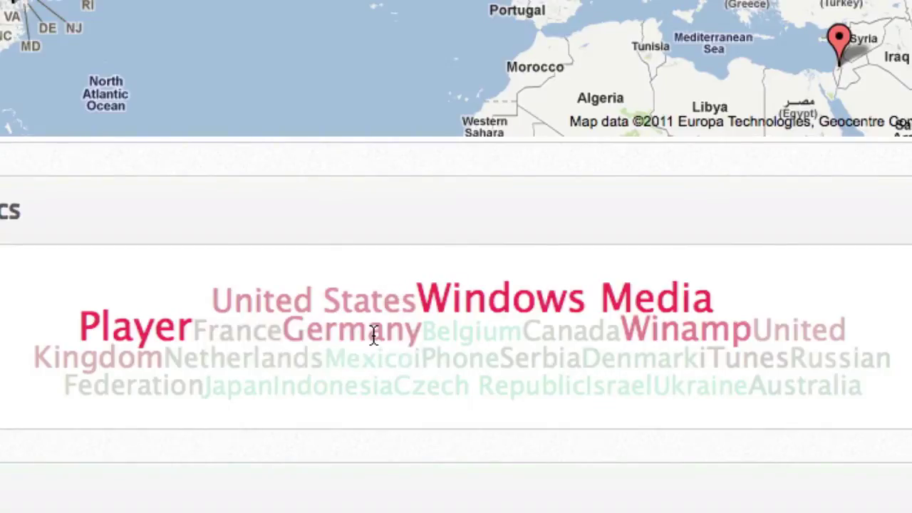
{"action": "mouse_move", "coordinate": [372, 339]}
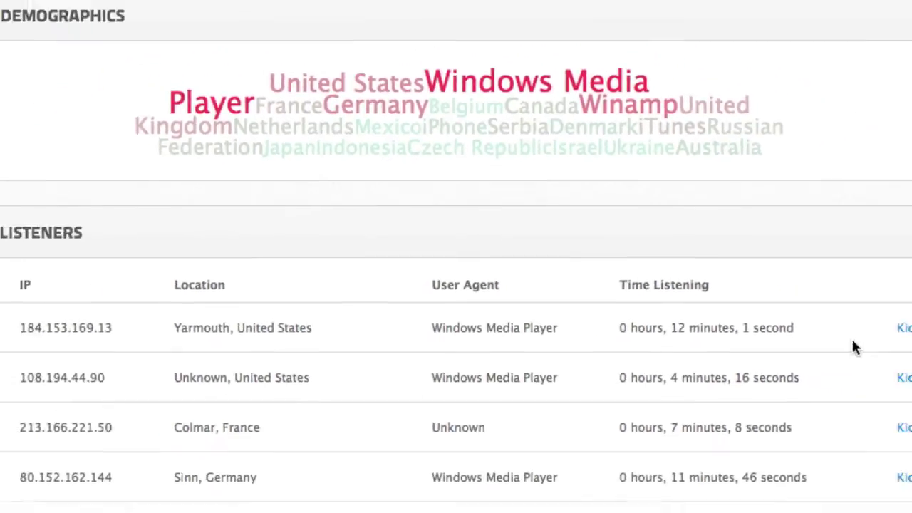
- Read through the current listeners table with its IP, location, user agent and time listening for each listener
{"action": "scroll", "coordinate": [797, 329], "scroll_direction": "down", "scroll_amount": 3}
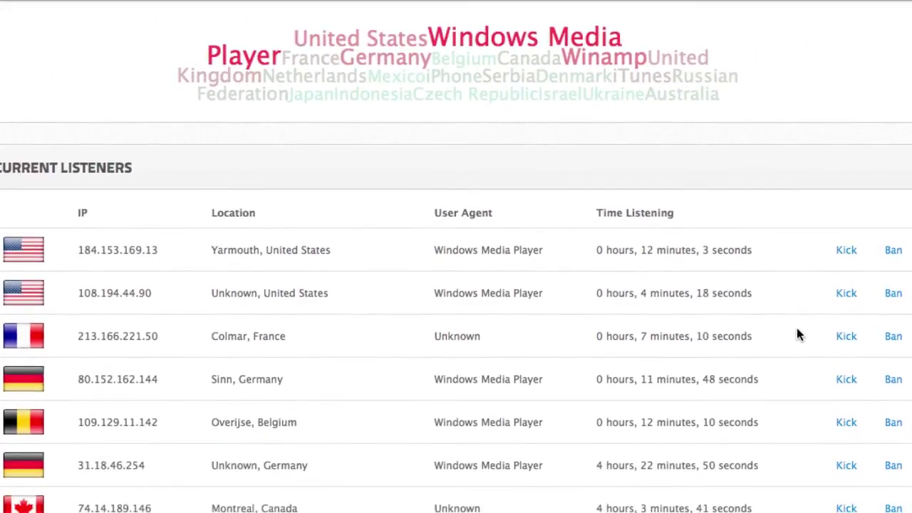
{"action": "scroll", "coordinate": [798, 334], "scroll_direction": "down", "scroll_amount": 1}
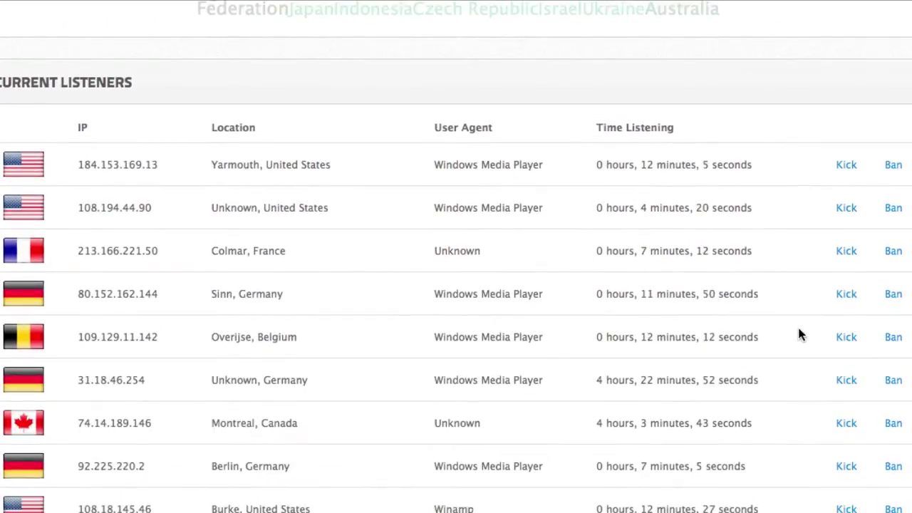
{"action": "scroll", "coordinate": [798, 332], "scroll_direction": "down", "scroll_amount": 2}
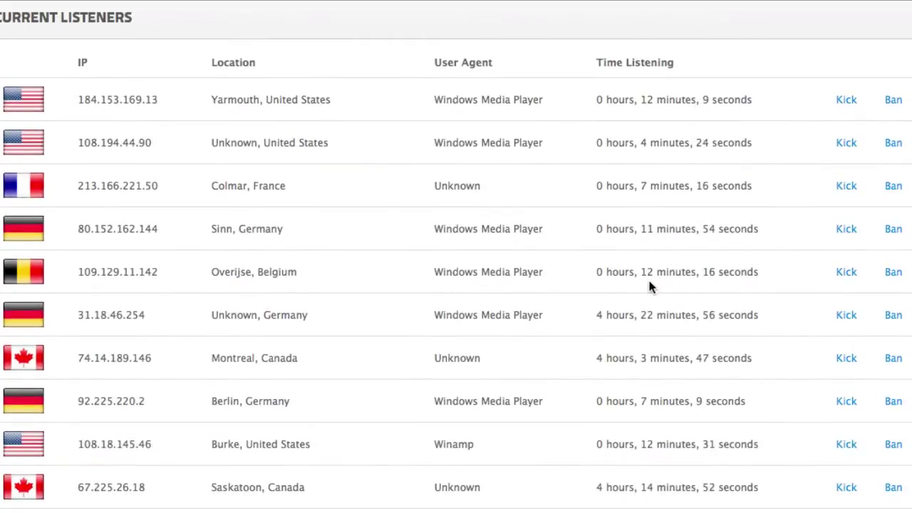
{"action": "mouse_move", "coordinate": [649, 284]}
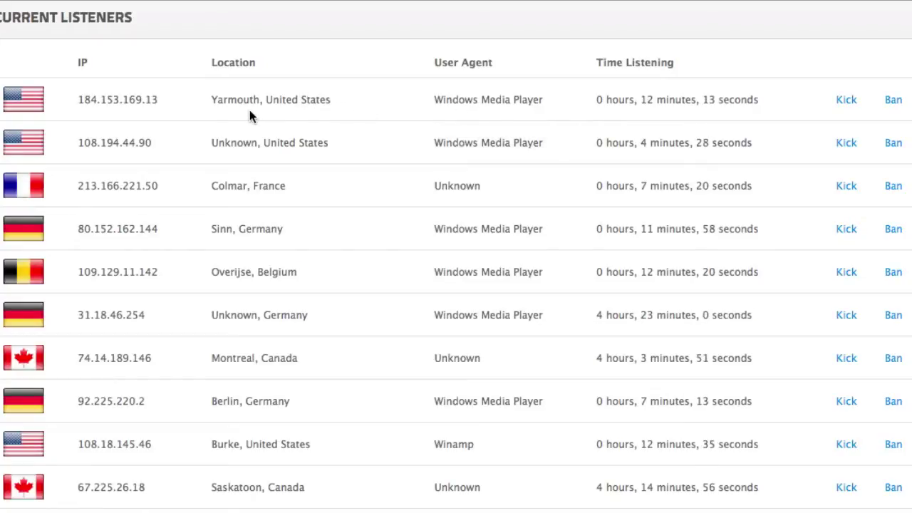
{"action": "scroll", "coordinate": [28, 205], "scroll_direction": "down", "scroll_amount": 10}
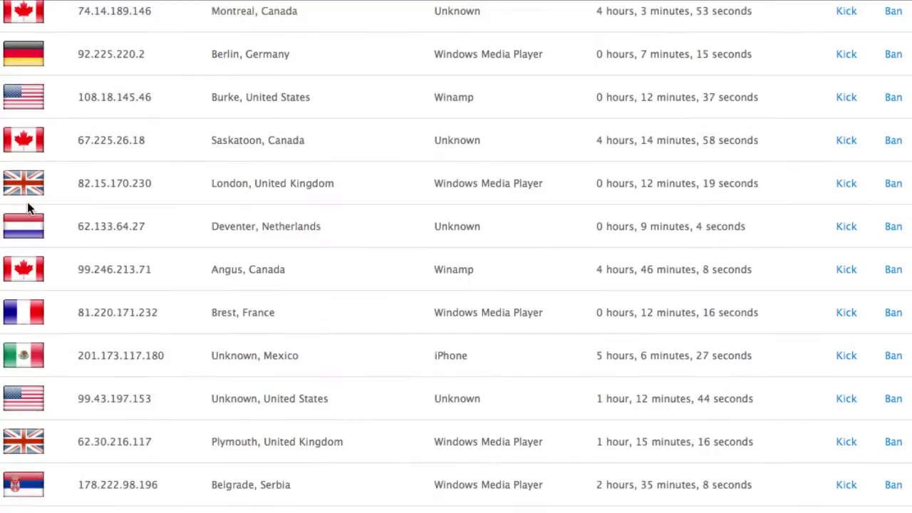
{"action": "scroll", "coordinate": [27, 206], "scroll_direction": "down", "scroll_amount": 20}
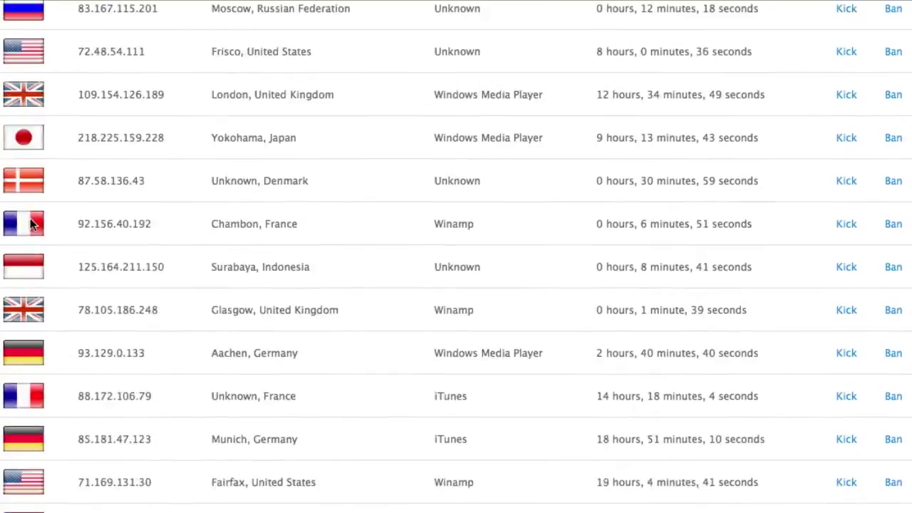
{"action": "scroll", "coordinate": [33, 222], "scroll_direction": "down", "scroll_amount": 8}
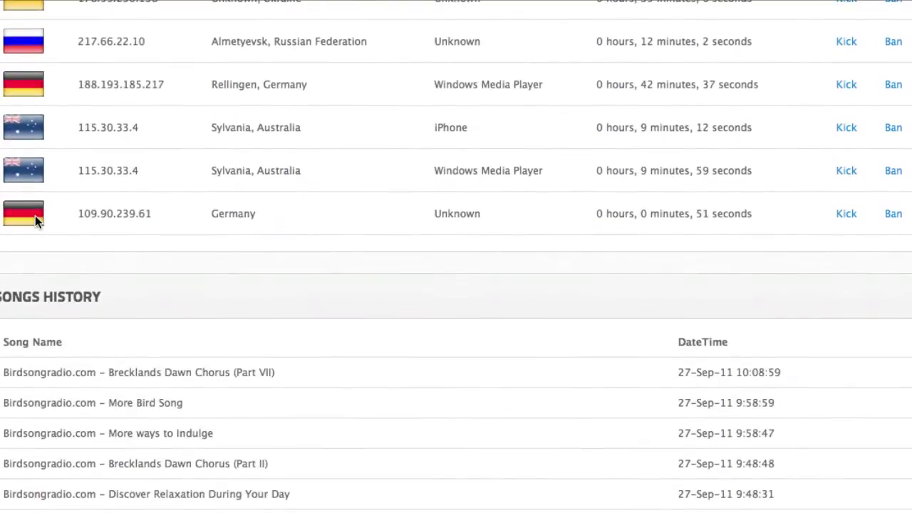
- Review the song history with its play times and the Kick and Ban options of the last listed listeners
{"action": "scroll", "coordinate": [35, 215], "scroll_direction": "down", "scroll_amount": 5}
{"action": "scroll", "coordinate": [828, 362], "scroll_direction": "down", "scroll_amount": 3}
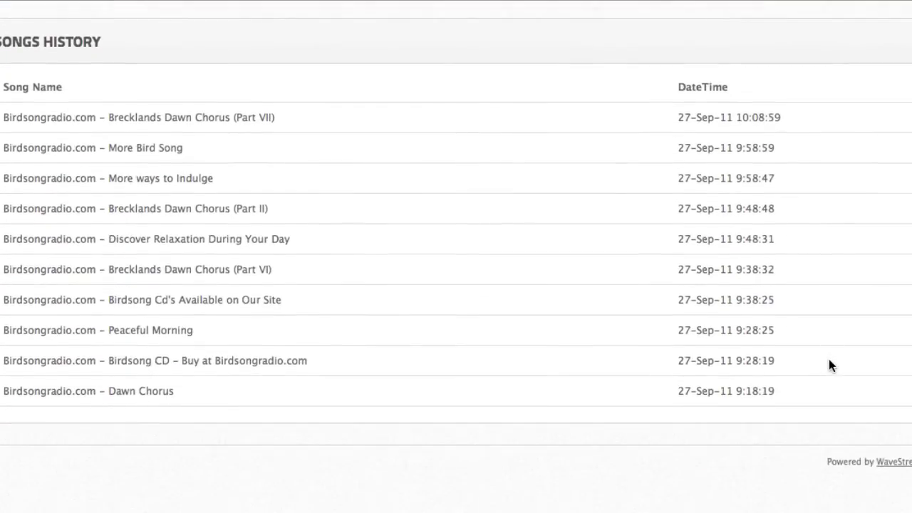
{"action": "scroll", "coordinate": [849, 384], "scroll_direction": "up", "scroll_amount": 6}
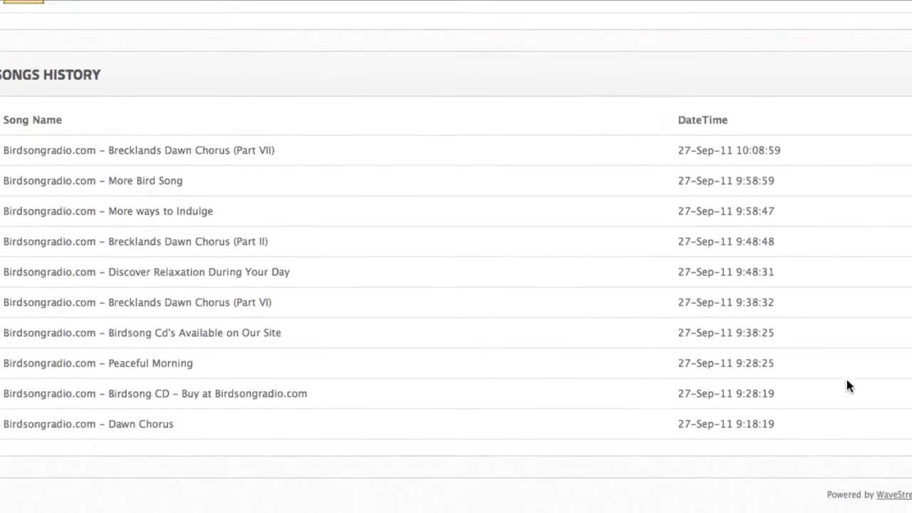
{"action": "scroll", "coordinate": [847, 385], "scroll_direction": "down", "scroll_amount": 2}
{"action": "scroll", "coordinate": [848, 386], "scroll_direction": "up", "scroll_amount": 3}
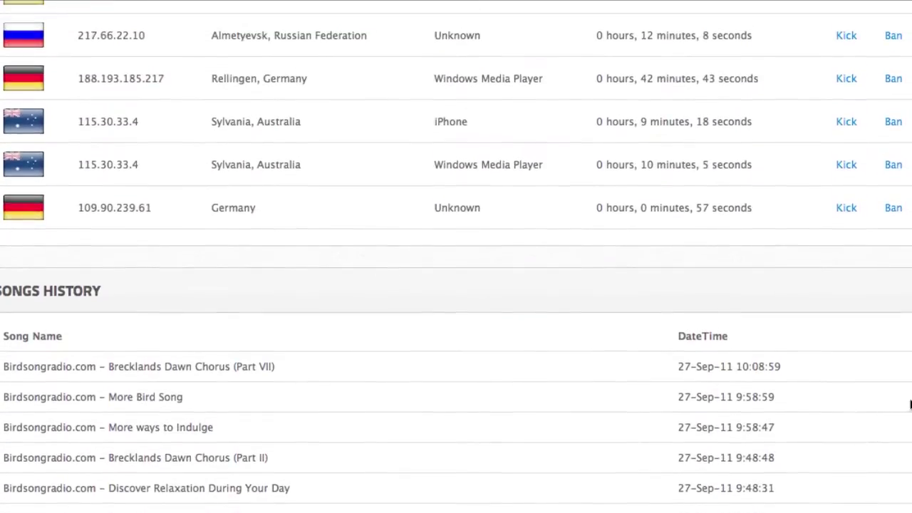
{"action": "scroll", "coordinate": [729, 270], "scroll_direction": "down", "scroll_amount": 3}
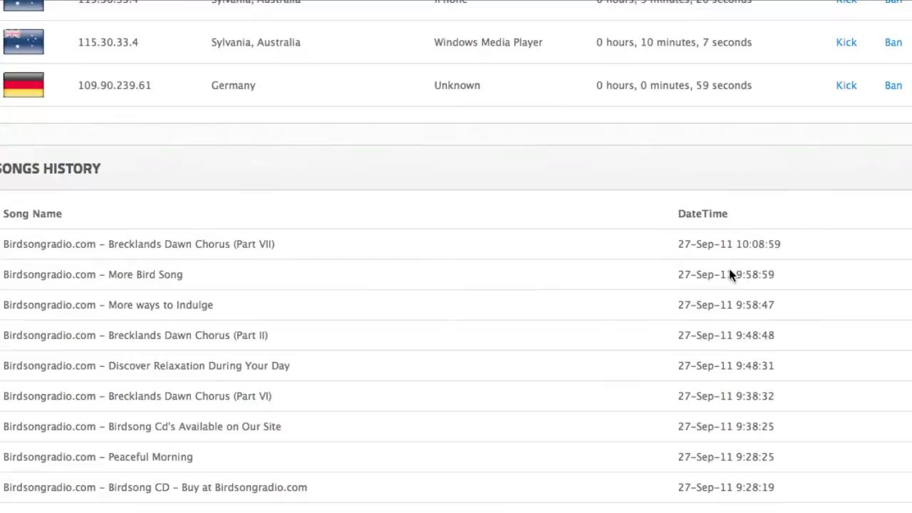
{"action": "scroll", "coordinate": [877, 421], "scroll_direction": "up", "scroll_amount": 9}
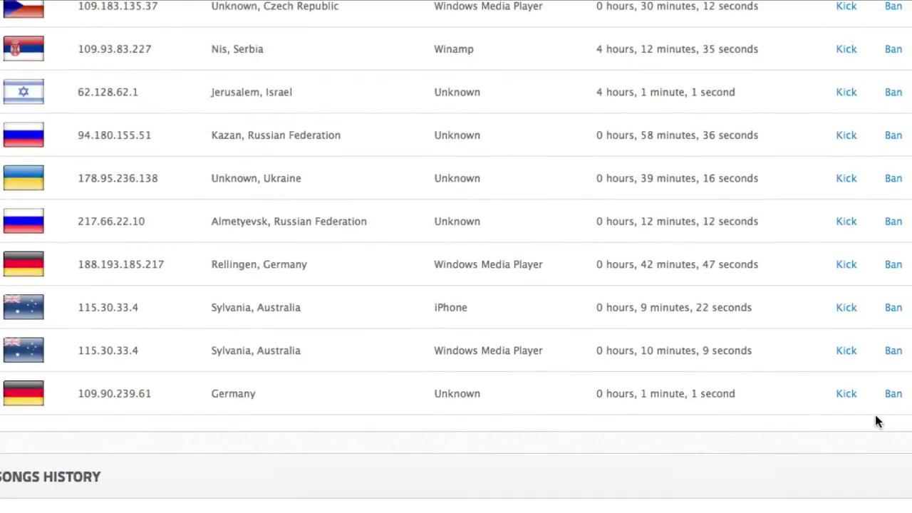
{"action": "scroll", "coordinate": [890, 356], "scroll_direction": "up", "scroll_amount": 4}
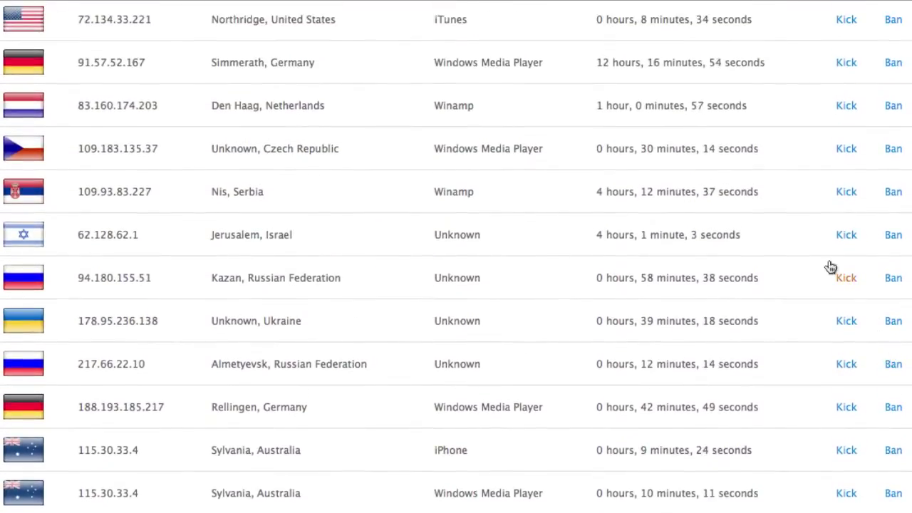
- Look back over the listener durations, demographics cloud and current listeners map up to the live dashboard gauge
{"action": "scroll", "coordinate": [840, 238], "scroll_direction": "up", "scroll_amount": 7}
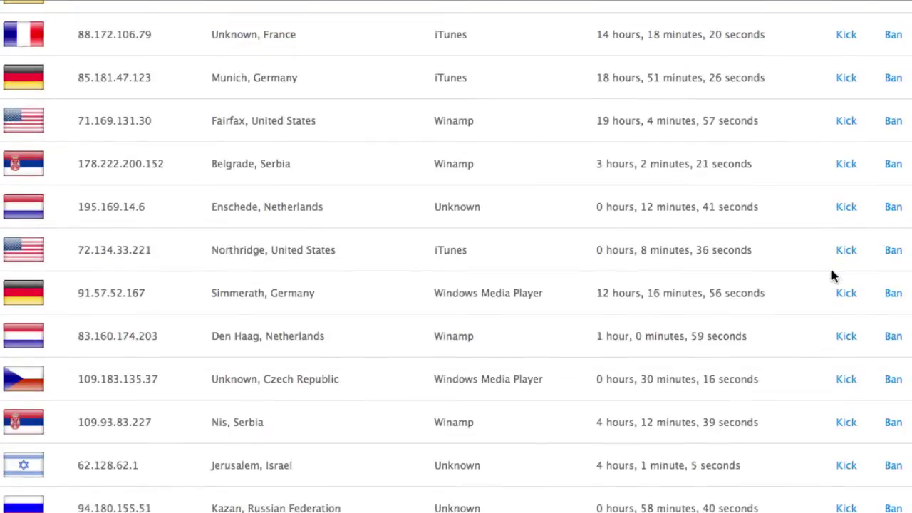
{"action": "left_click_drag", "start_coordinate": [598, 133], "coordinate": [749, 144]}
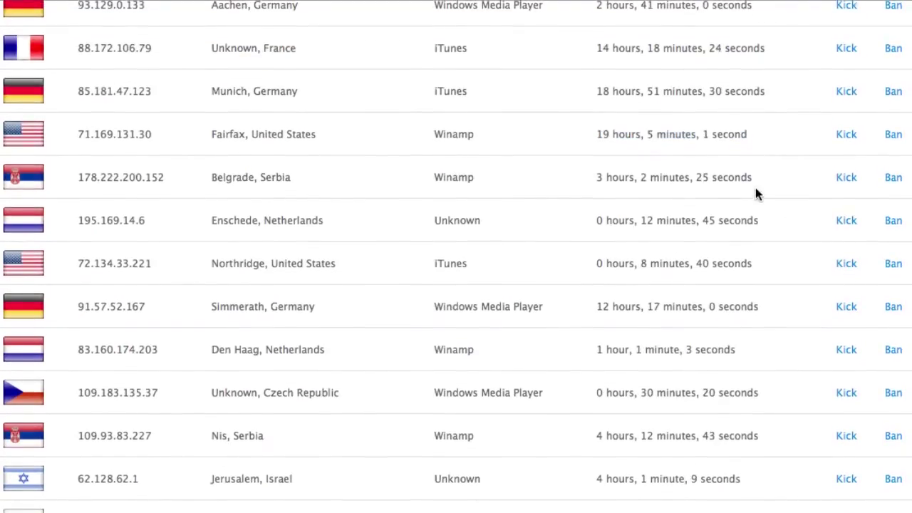
{"action": "scroll", "coordinate": [756, 187], "scroll_direction": "up", "scroll_amount": 15}
{"action": "scroll", "coordinate": [760, 189], "scroll_direction": "up", "scroll_amount": 15}
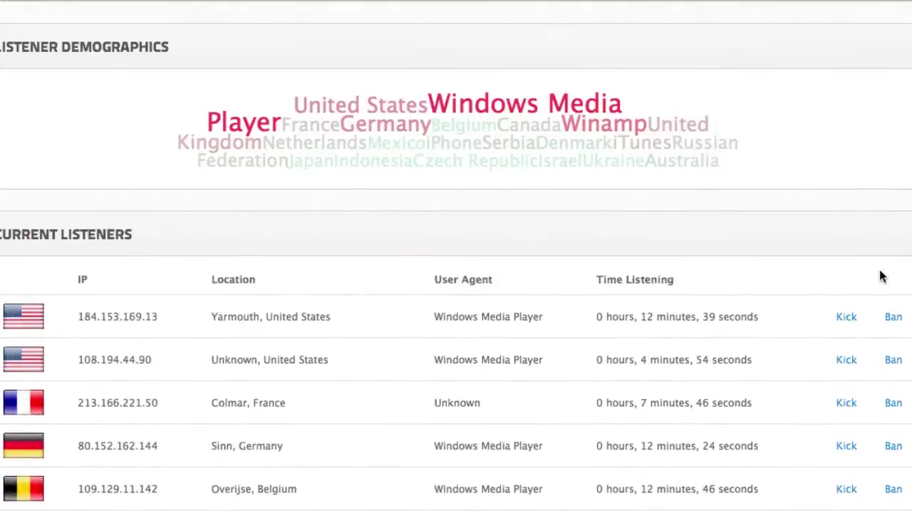
{"action": "scroll", "coordinate": [760, 189], "scroll_direction": "up", "scroll_amount": 5}
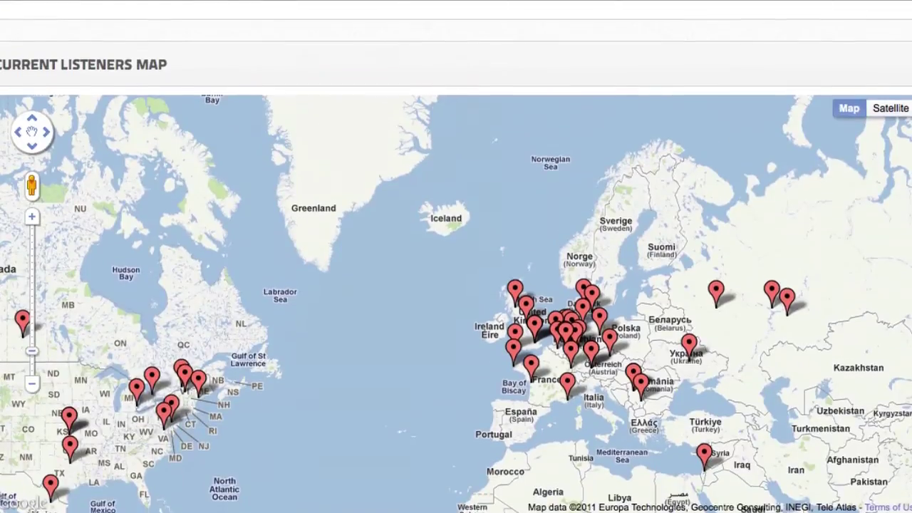
{"action": "scroll", "coordinate": [456, 256], "scroll_direction": "up", "scroll_amount": 3}
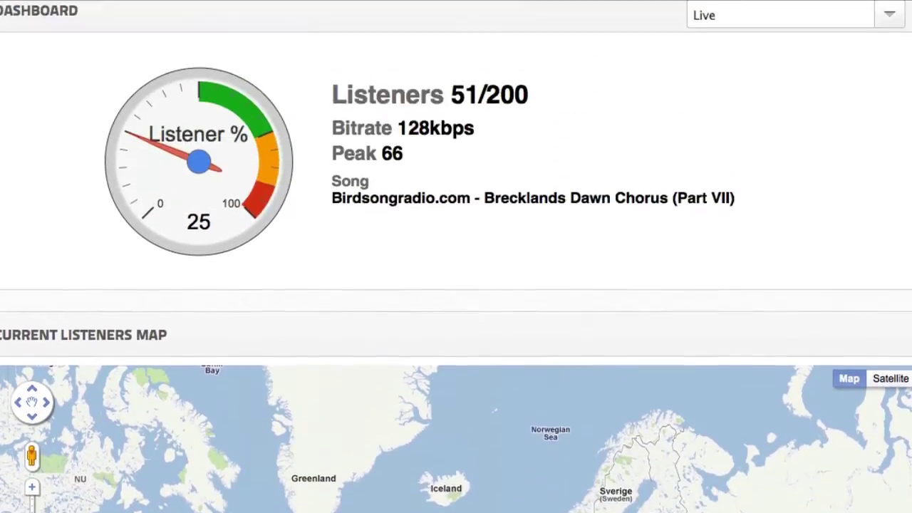
{"action": "scroll", "coordinate": [456, 256], "scroll_direction": "up", "scroll_amount": 3}
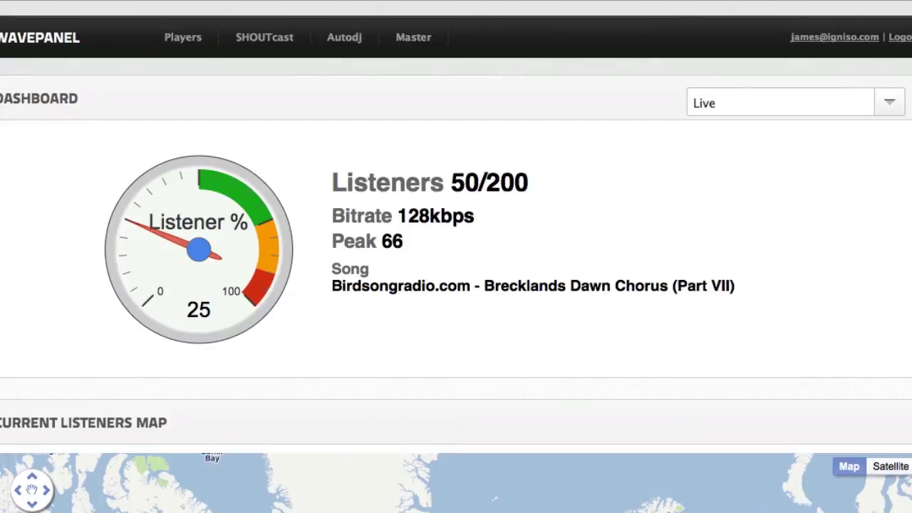
- Check which mountpoints the relay dashboard's selector offers, keeping Live selected
{"action": "mouse_move", "coordinate": [275, 53]}
{"action": "mouse_move", "coordinate": [283, 72]}
{"action": "left_click", "coordinate": [898, 107]}
{"action": "left_click", "coordinate": [902, 106]}
{"action": "left_click", "coordinate": [890, 103]}
{"action": "left_click", "coordinate": [894, 103]}
{"action": "left_click", "coordinate": [887, 111]}
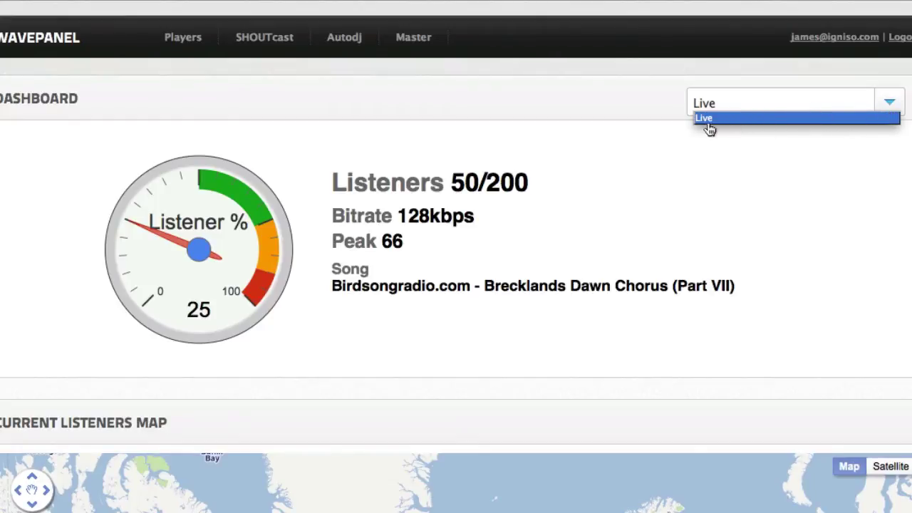
{"action": "left_click", "coordinate": [889, 222]}
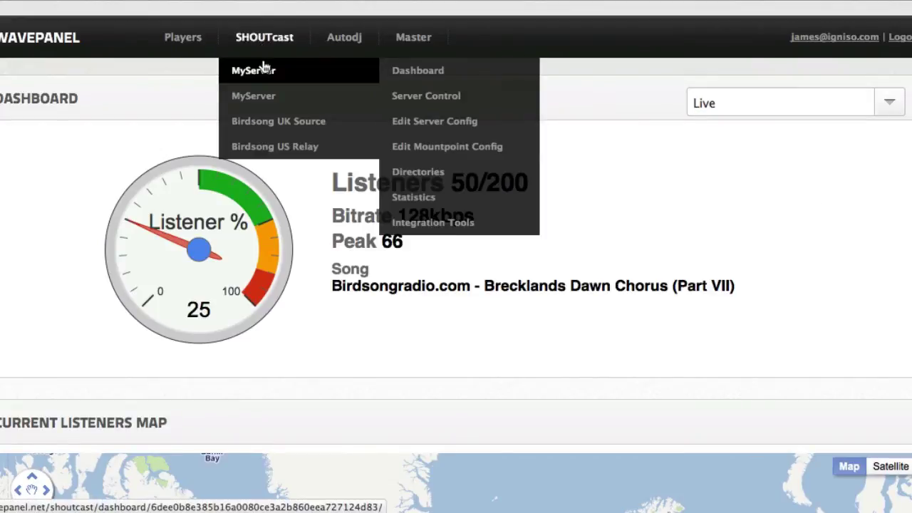
- Open Server Control for the first MyServer entry and switch its Server Status on
{"action": "left_click", "coordinate": [485, 100]}
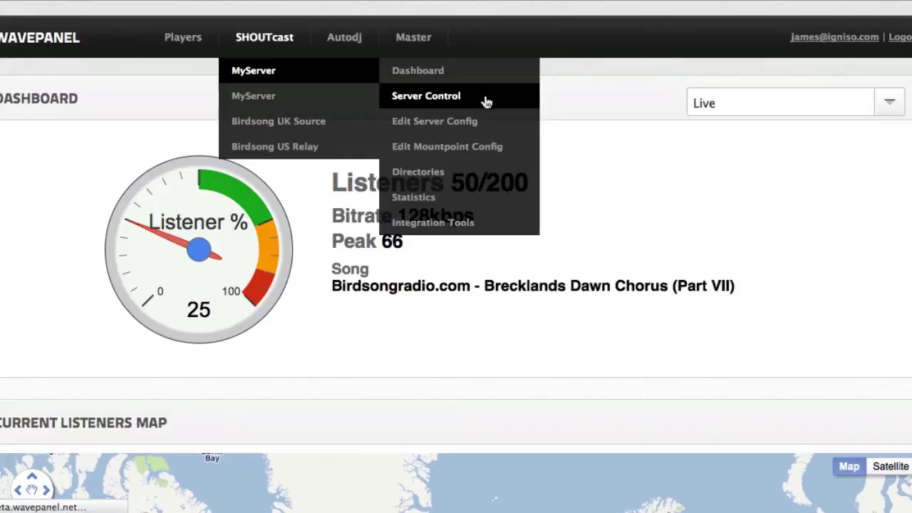
{"action": "scroll", "coordinate": [496, 133], "scroll_direction": "down", "scroll_amount": 3}
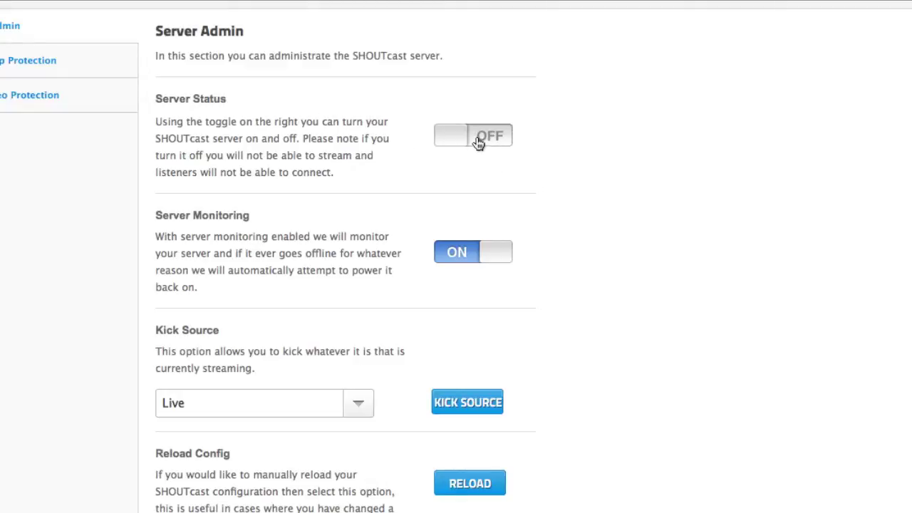
{"action": "left_click", "coordinate": [481, 138]}
{"action": "left_click", "coordinate": [504, 143]}
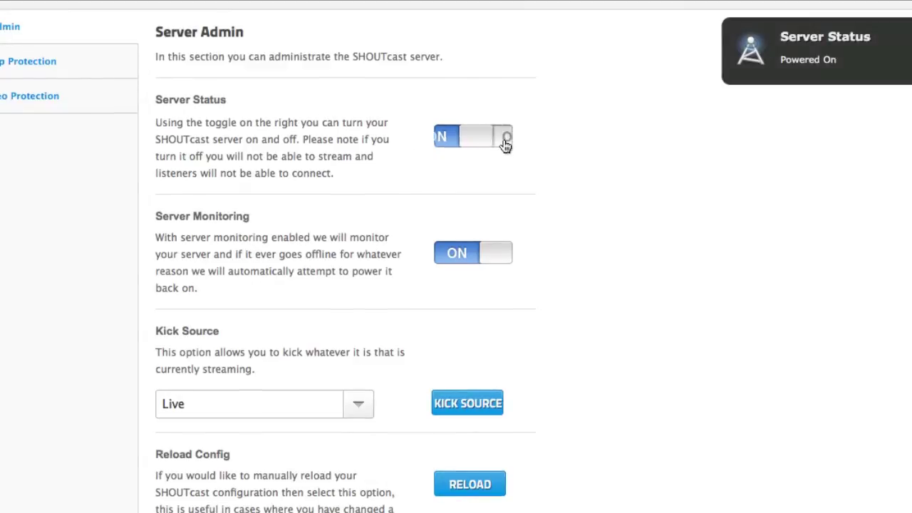
{"action": "left_click", "coordinate": [499, 145]}
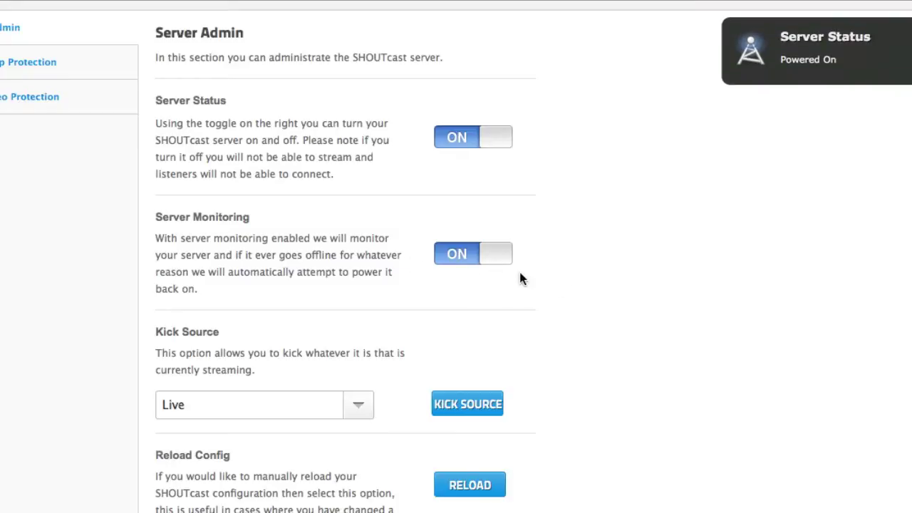
- Review the Server Monitoring, Kick Source and Reload Config options, including the list of sources that can be kicked
{"action": "scroll", "coordinate": [538, 292], "scroll_direction": "down", "scroll_amount": 3}
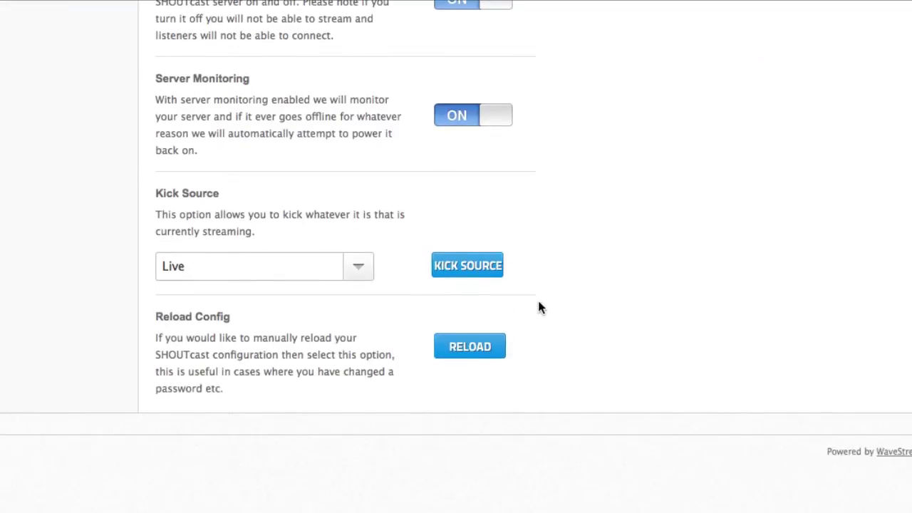
{"action": "scroll", "coordinate": [527, 299], "scroll_direction": "up", "scroll_amount": 1}
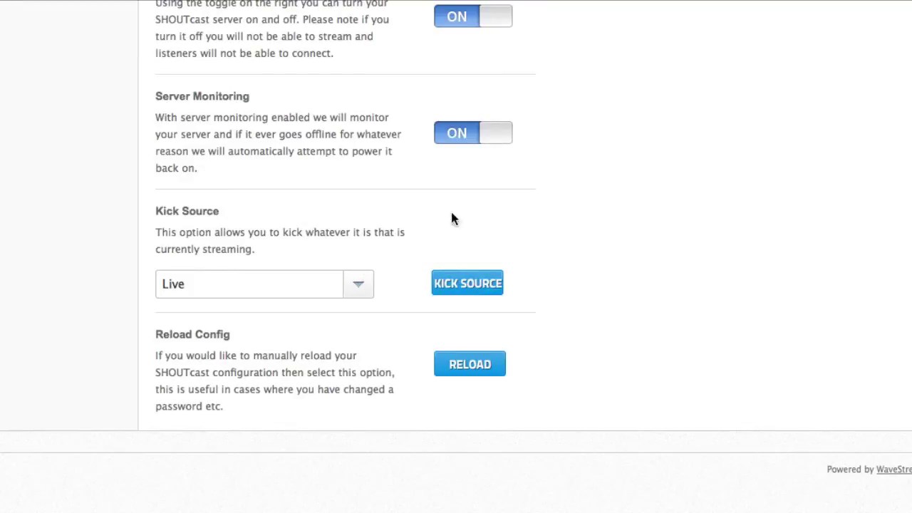
{"action": "left_click", "coordinate": [358, 286]}
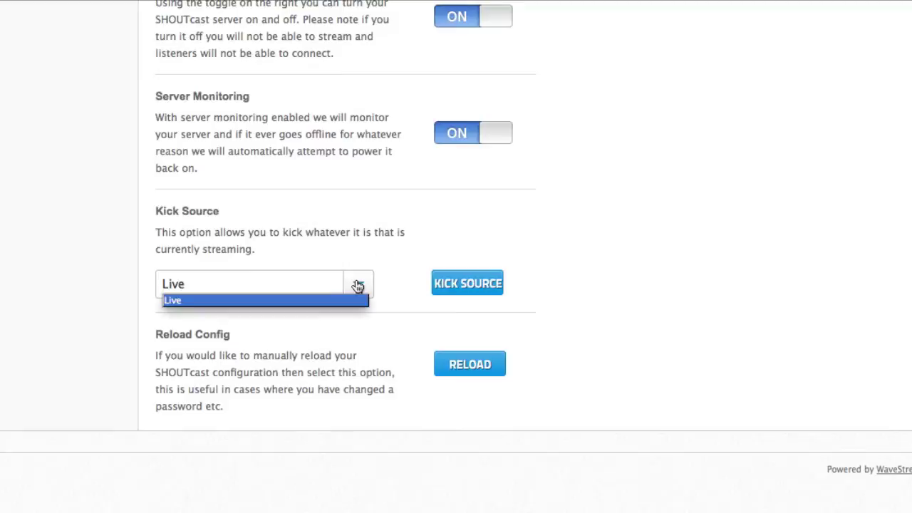
{"action": "left_click", "coordinate": [358, 285]}
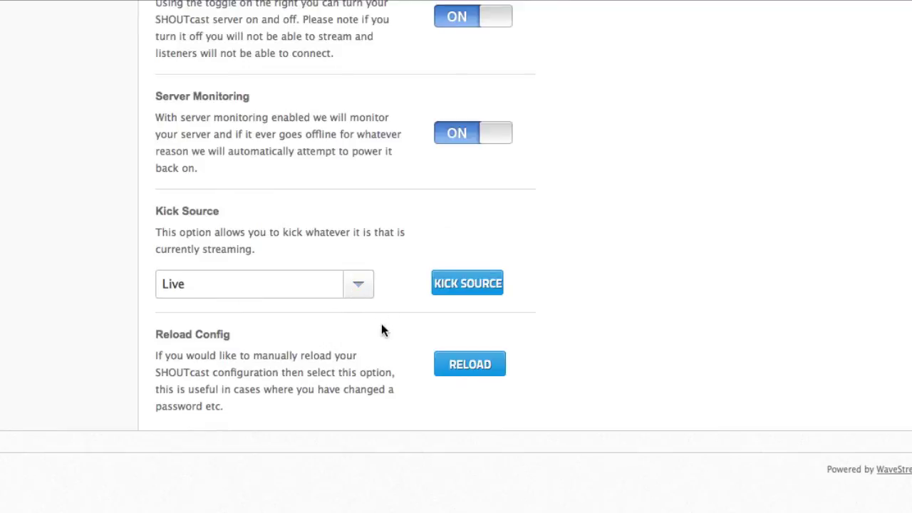
{"action": "scroll", "coordinate": [384, 362], "scroll_direction": "up", "scroll_amount": 4}
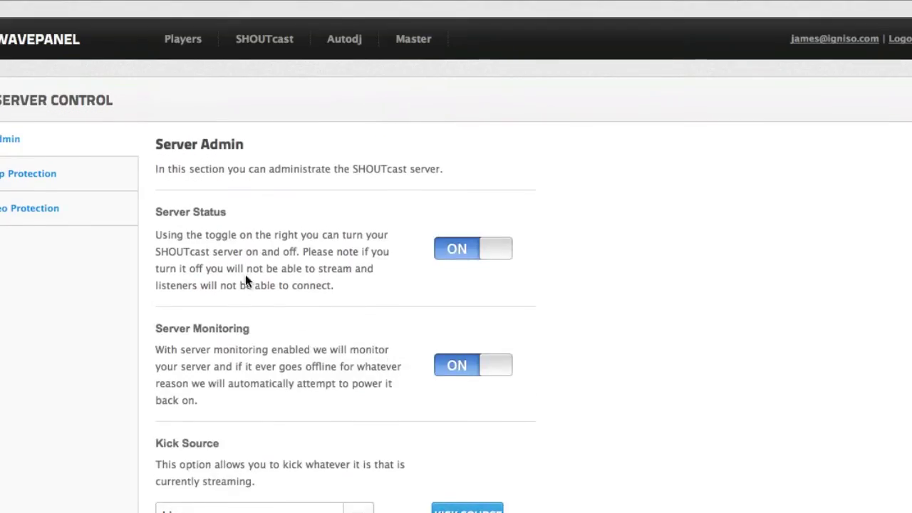
- Open the Rip Protection settings and review the enable, ban and ripper list options
{"action": "left_click", "coordinate": [54, 171]}
{"action": "scroll", "coordinate": [328, 178], "scroll_direction": "down", "scroll_amount": 3}
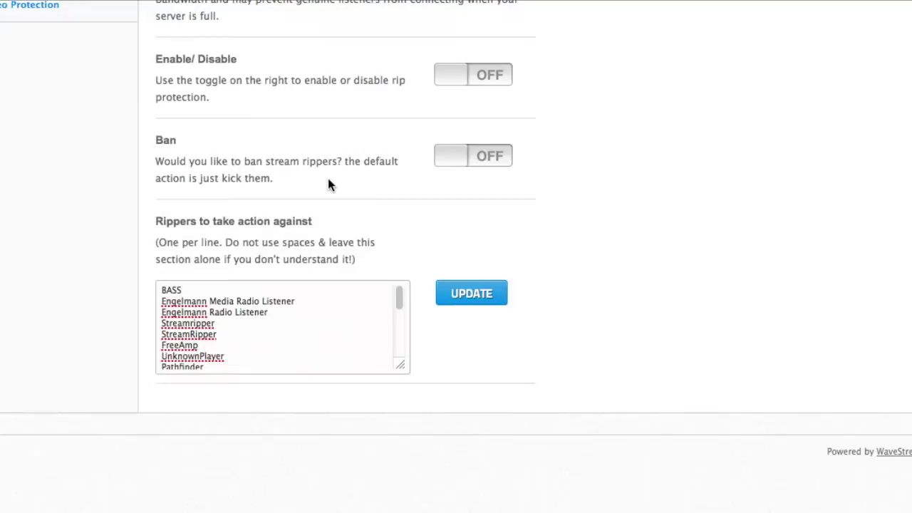
{"action": "scroll", "coordinate": [337, 193], "scroll_direction": "up", "scroll_amount": 2}
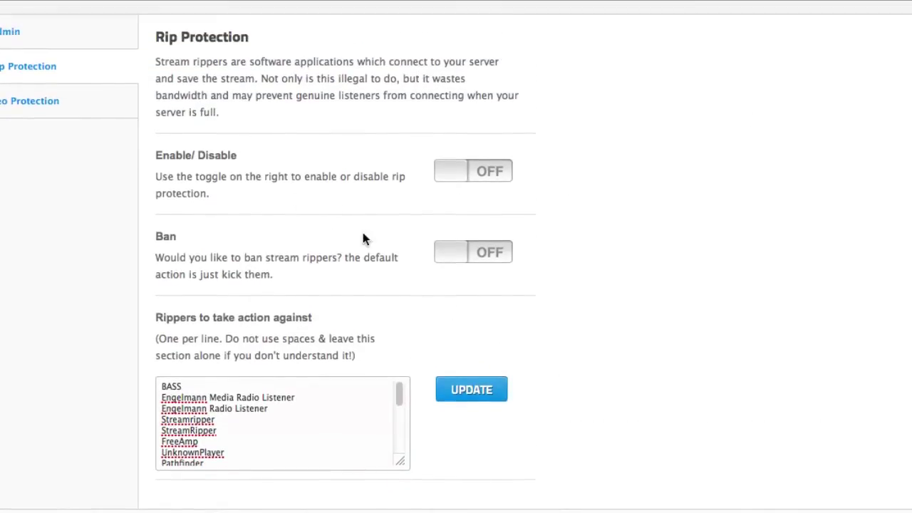
- Open the Geo Protection settings and add Barbados to the allowed countries
{"action": "left_click", "coordinate": [86, 107]}
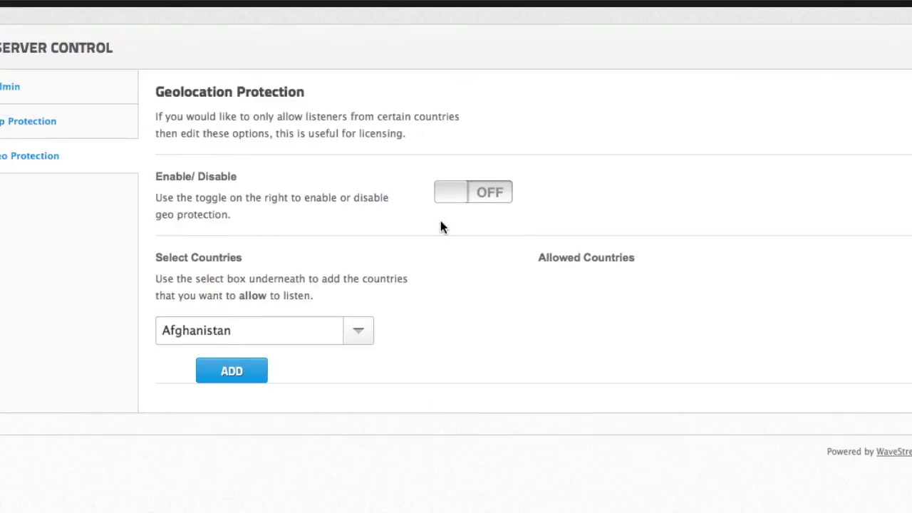
{"action": "left_click", "coordinate": [363, 331]}
{"action": "scroll", "coordinate": [328, 381], "scroll_direction": "down", "scroll_amount": 1}
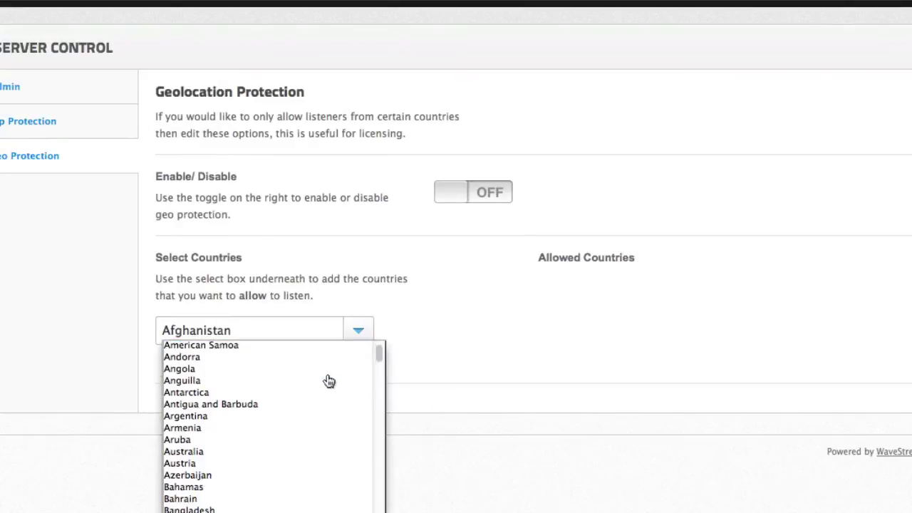
{"action": "scroll", "coordinate": [328, 382], "scroll_direction": "down", "scroll_amount": 3}
{"action": "left_click", "coordinate": [296, 403]}
{"action": "left_click", "coordinate": [232, 370]}
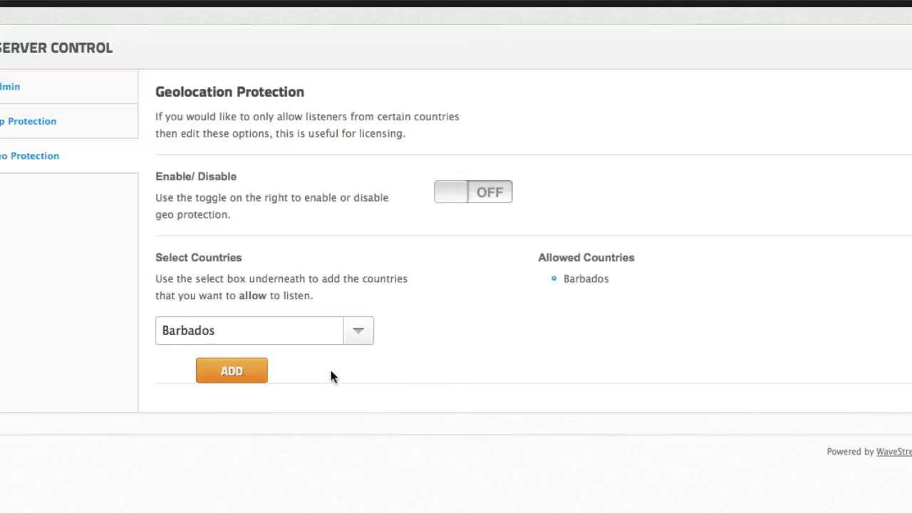
- Add Belize and Bangladesh to the allowed countries for geolocation protection
{"action": "left_click", "coordinate": [360, 333]}
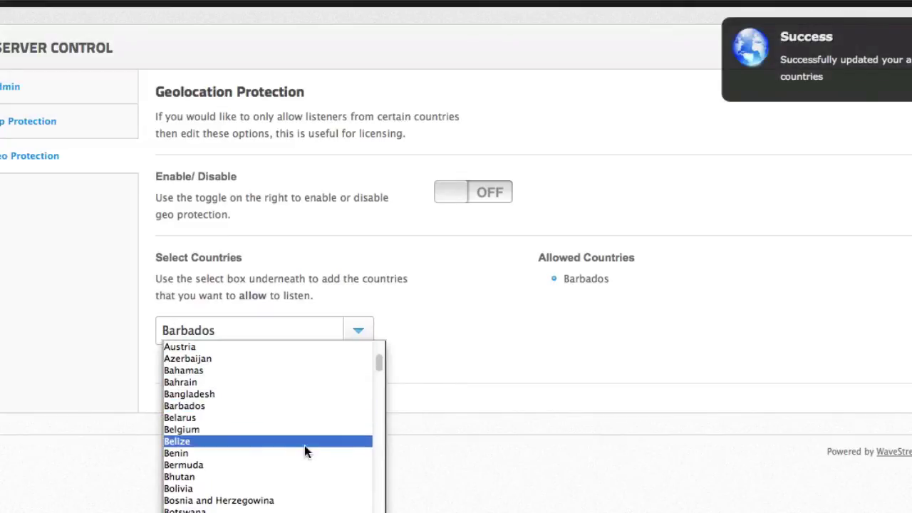
{"action": "left_click", "coordinate": [304, 442]}
{"action": "left_click", "coordinate": [240, 376]}
{"action": "left_click", "coordinate": [372, 332]}
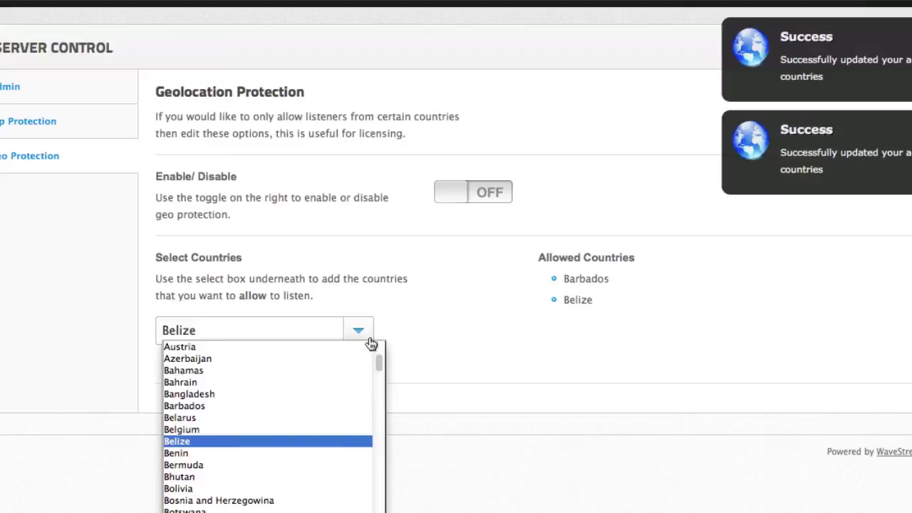
{"action": "left_click", "coordinate": [305, 396]}
{"action": "left_click", "coordinate": [231, 371]}
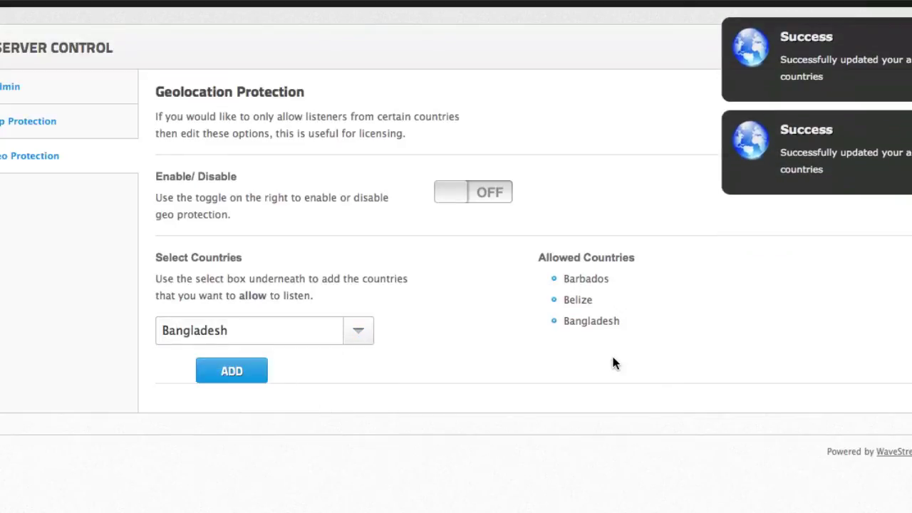
- Remove Barbados, Belize and Bangladesh from the allowed countries
{"action": "left_click", "coordinate": [593, 280]}
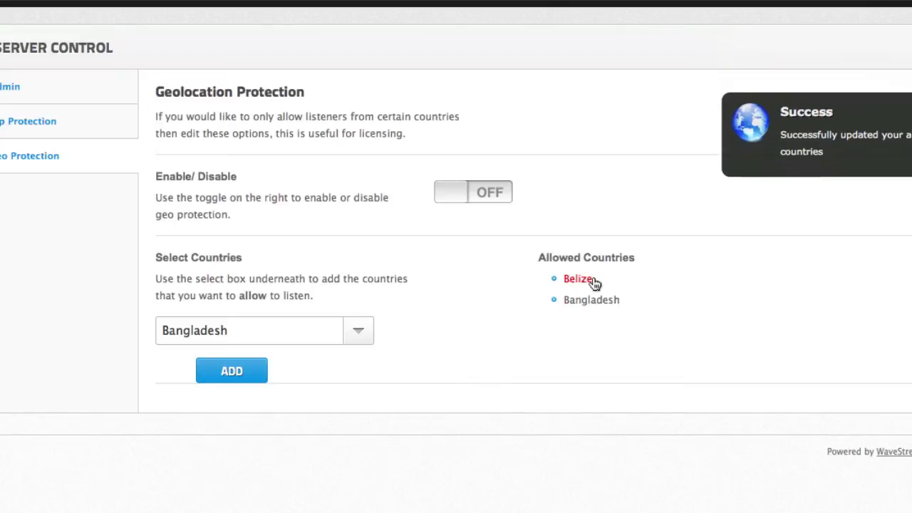
{"action": "left_click", "coordinate": [593, 281]}
{"action": "left_click", "coordinate": [594, 282]}
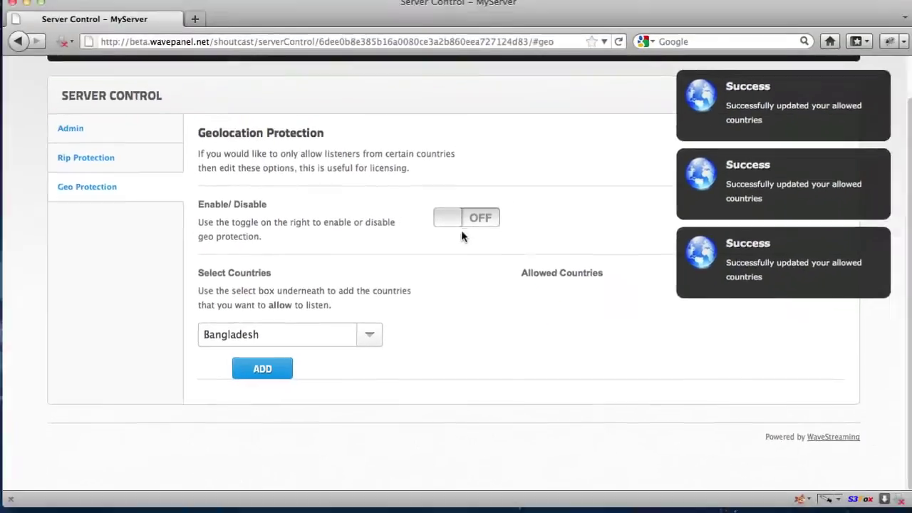
- Open the first MyServer's mountpoint configuration and review its name, password, auto dump, relay and listener time settings
{"action": "mouse_move", "coordinate": [305, 61]}
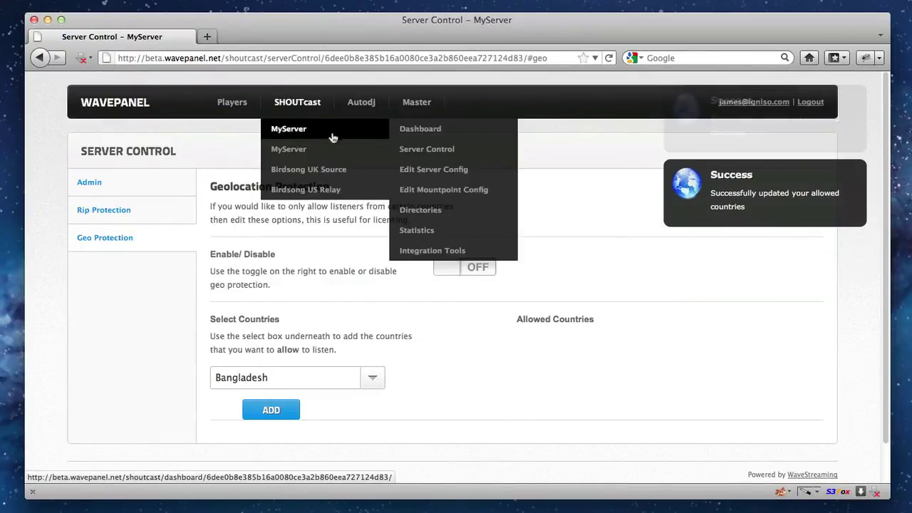
{"action": "left_click", "coordinate": [487, 192]}
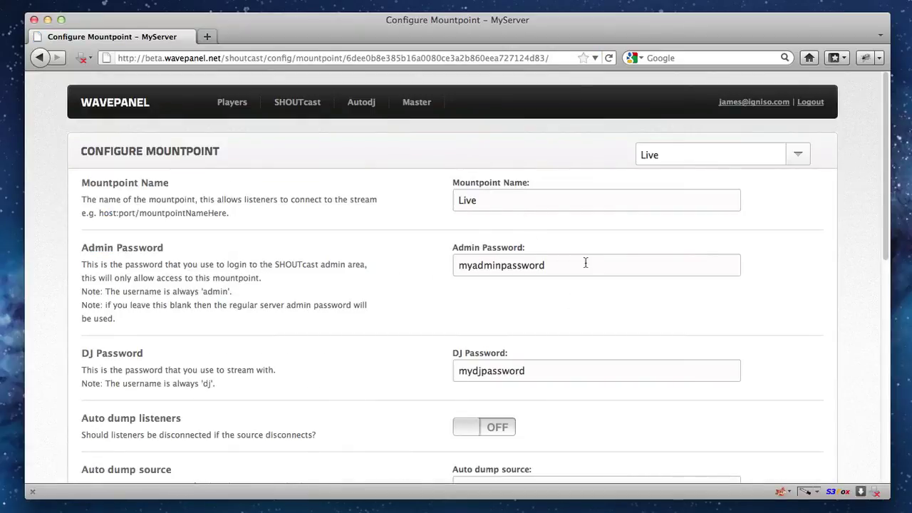
{"action": "scroll", "coordinate": [585, 263], "scroll_direction": "down", "scroll_amount": 3}
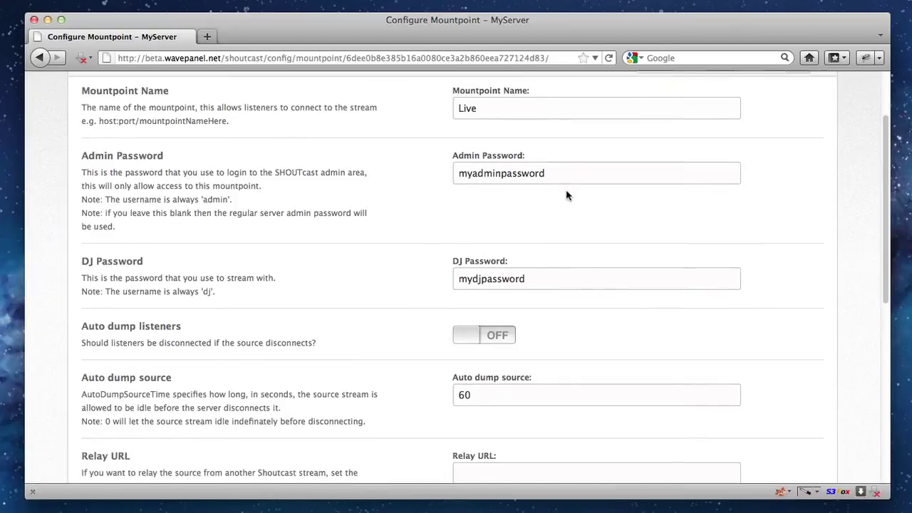
{"action": "scroll", "coordinate": [567, 195], "scroll_direction": "down", "scroll_amount": 2}
{"action": "scroll", "coordinate": [549, 203], "scroll_direction": "down", "scroll_amount": 2}
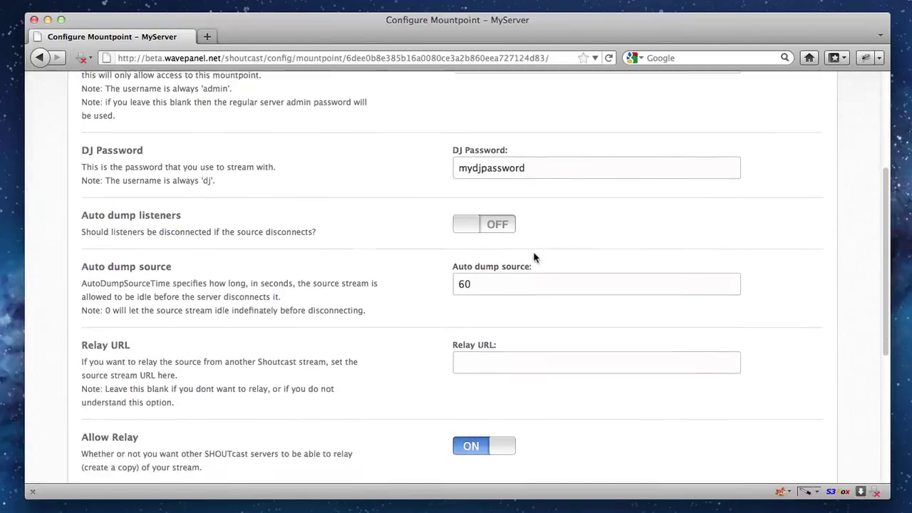
{"action": "scroll", "coordinate": [534, 257], "scroll_direction": "down", "scroll_amount": 1}
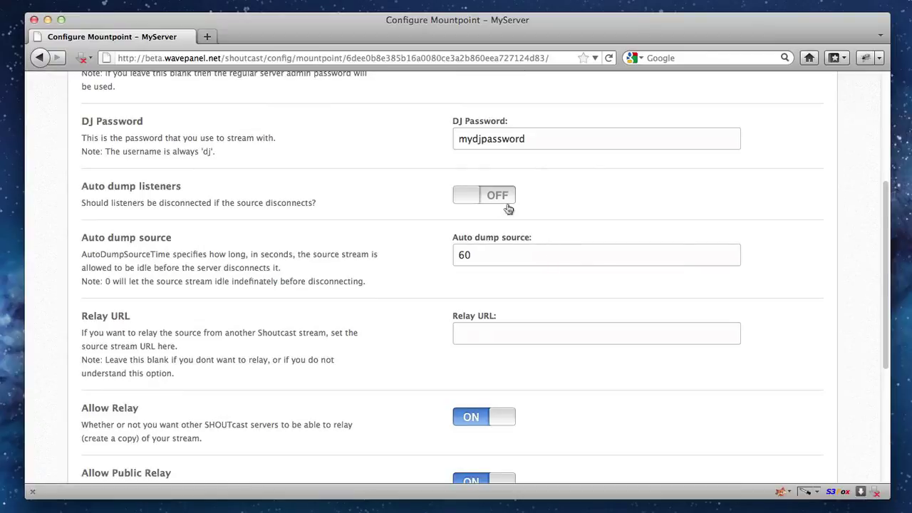
{"action": "scroll", "coordinate": [495, 198], "scroll_direction": "down", "scroll_amount": 3}
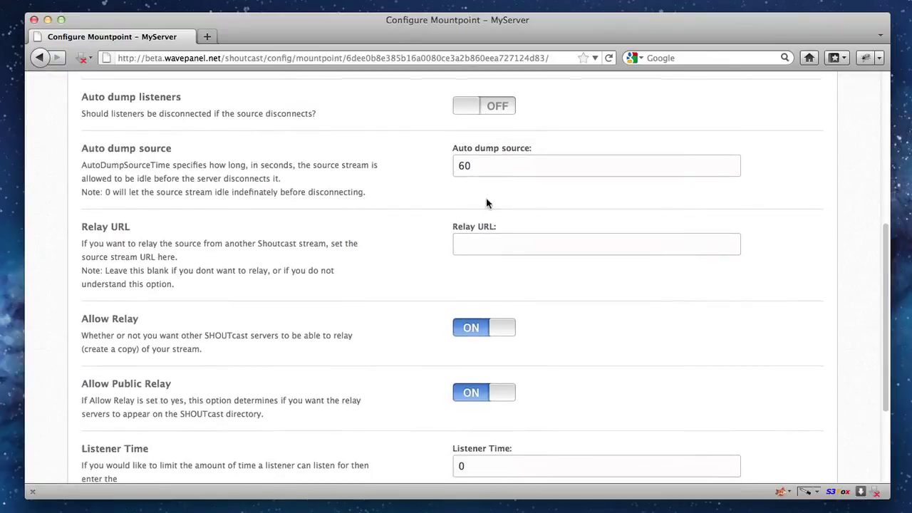
{"action": "scroll", "coordinate": [435, 240], "scroll_direction": "down", "scroll_amount": 3}
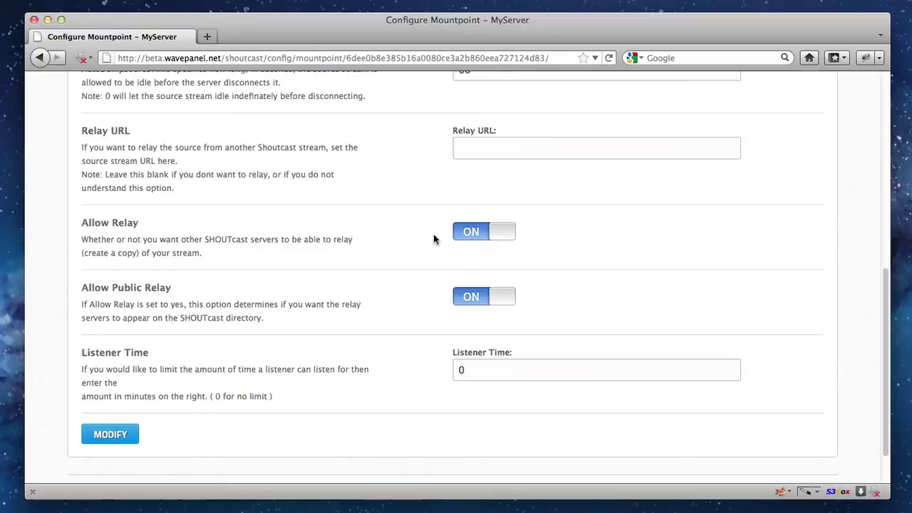
{"action": "scroll", "coordinate": [561, 350], "scroll_direction": "up", "scroll_amount": 13}
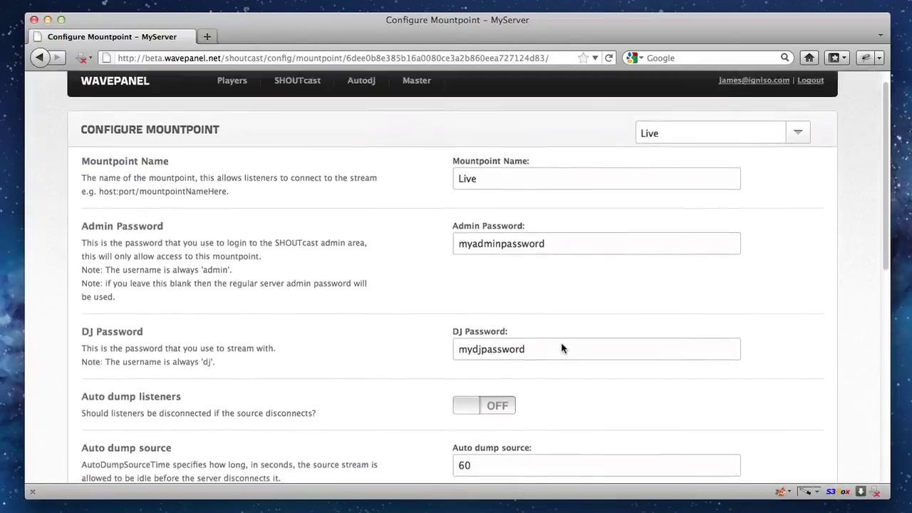
- Open the Directories settings for Birdsong UK Source and review the listing's name, URL, genre and description
{"action": "scroll", "coordinate": [563, 278], "scroll_direction": "down", "scroll_amount": 13}
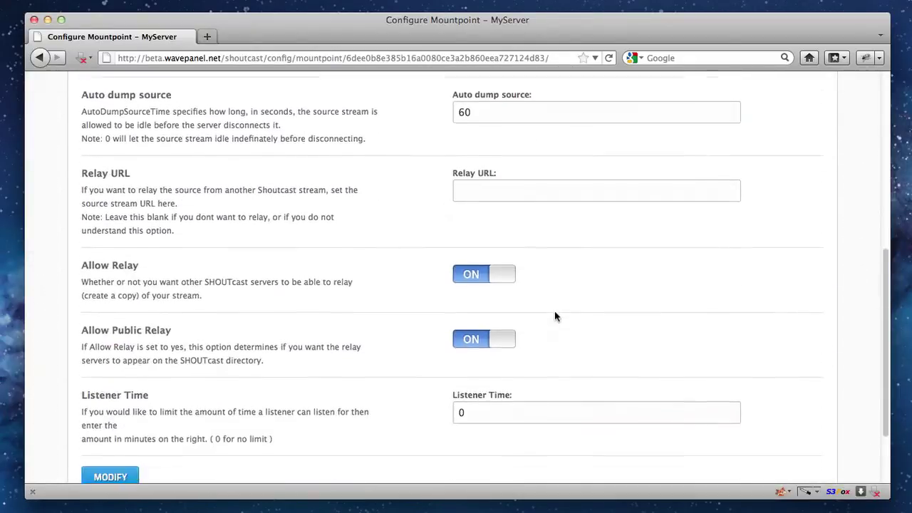
{"action": "scroll", "coordinate": [555, 311], "scroll_direction": "up", "scroll_amount": 3}
{"action": "scroll", "coordinate": [550, 313], "scroll_direction": "up", "scroll_amount": 10}
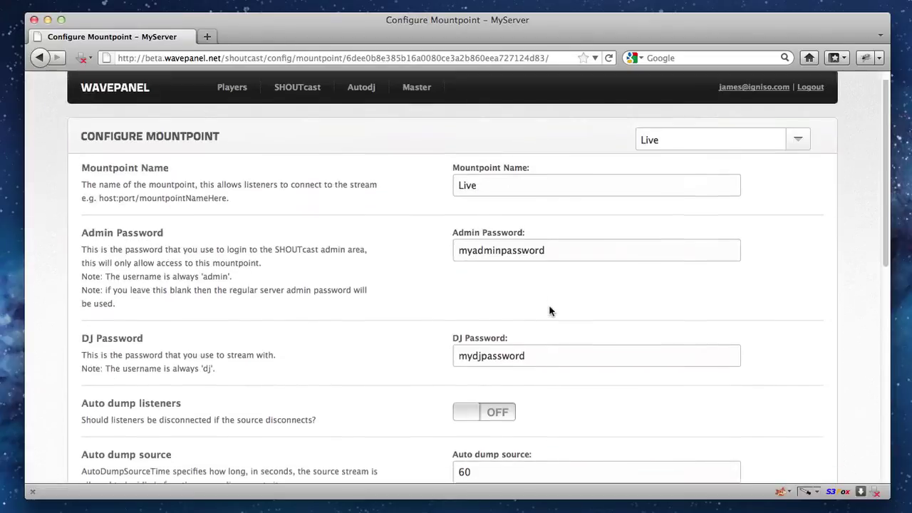
{"action": "left_click", "coordinate": [297, 102]}
{"action": "mouse_move", "coordinate": [334, 169]}
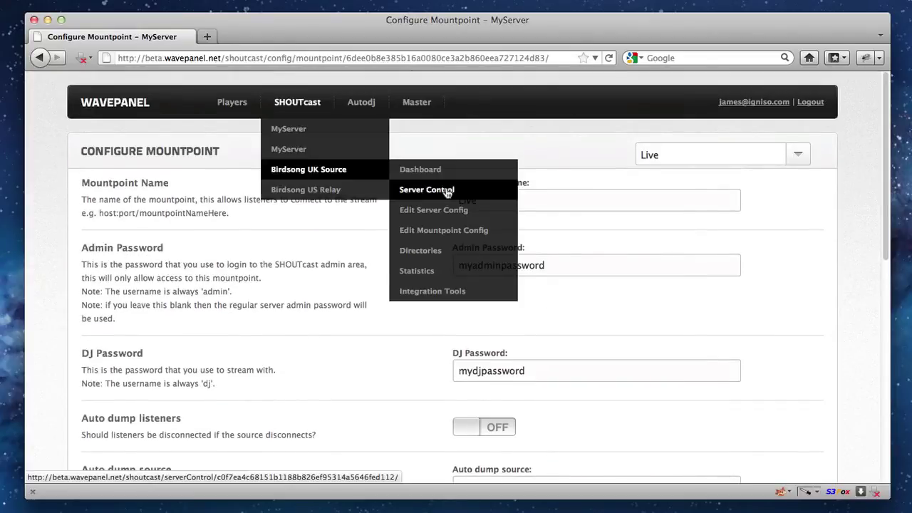
{"action": "left_click", "coordinate": [469, 250]}
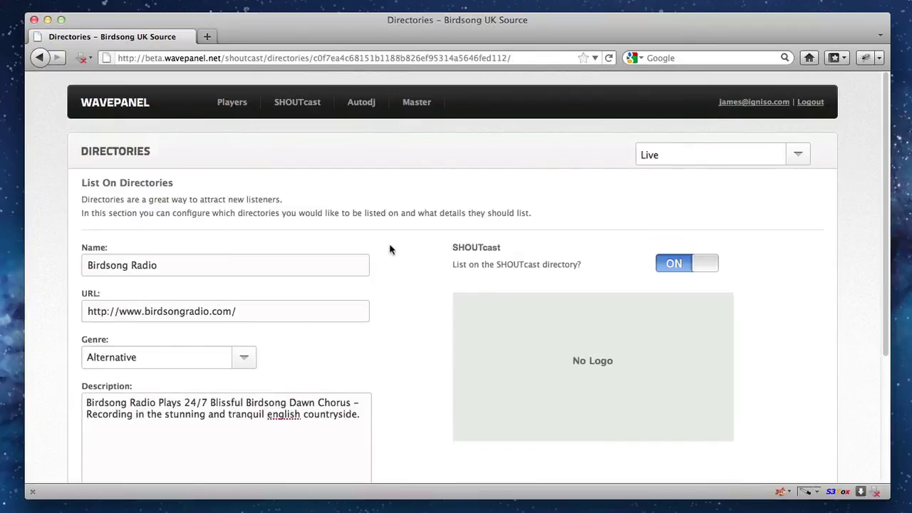
{"action": "scroll", "coordinate": [389, 249], "scroll_direction": "down", "scroll_amount": 5}
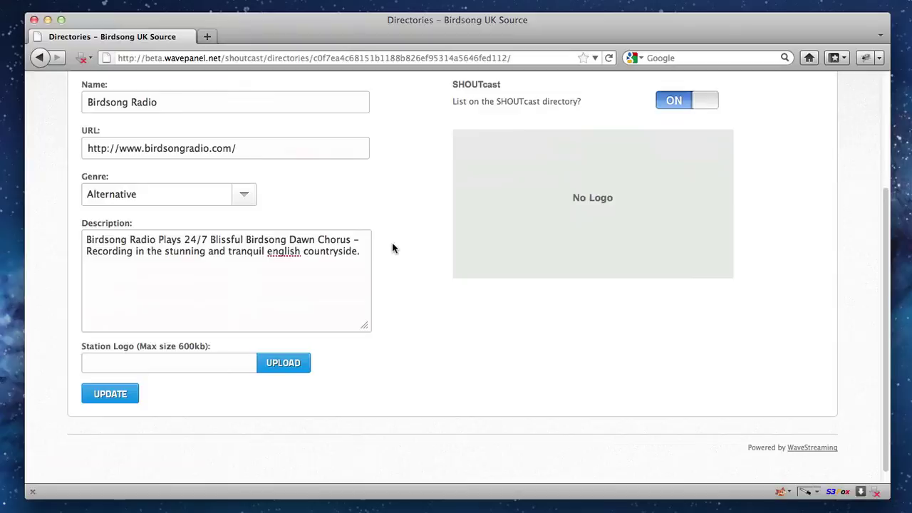
{"action": "scroll", "coordinate": [367, 230], "scroll_direction": "up", "scroll_amount": 2}
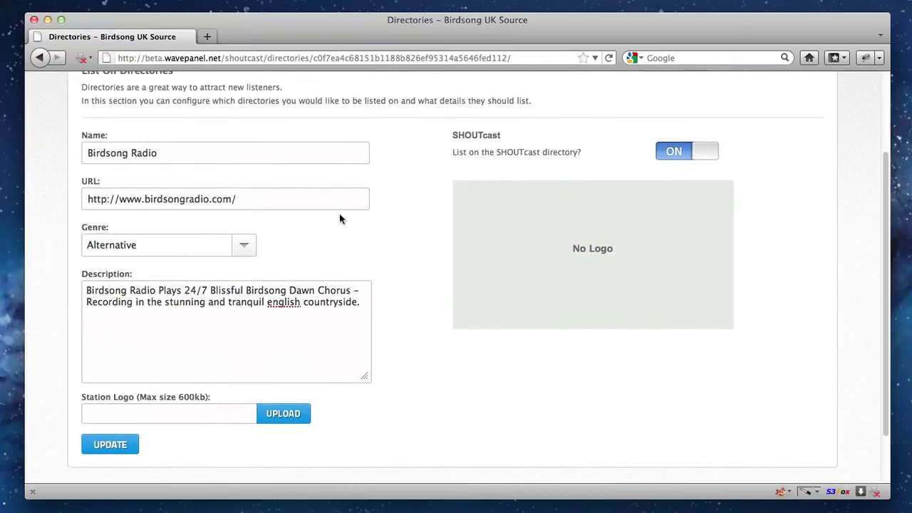
{"action": "scroll", "coordinate": [344, 250], "scroll_direction": "up", "scroll_amount": 1}
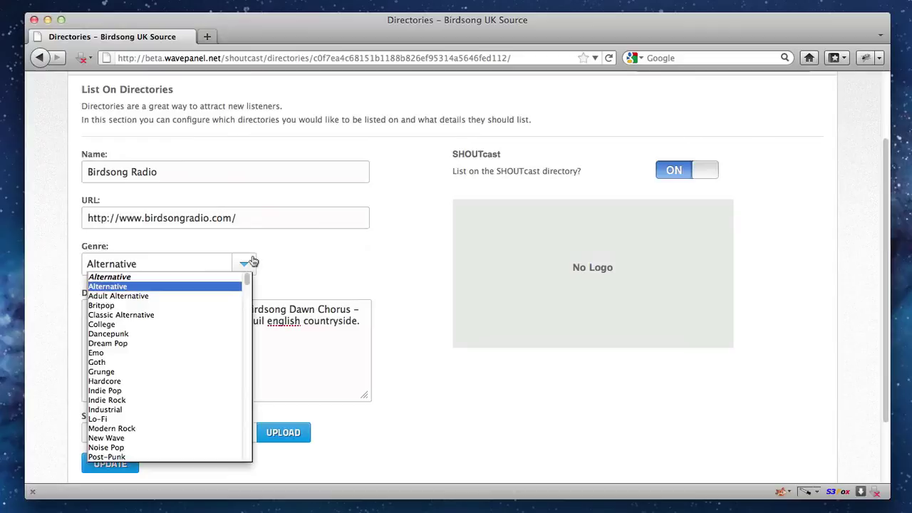
- Try Dream Pop as the directory listing's genre, and set it back to Alternative
{"action": "scroll", "coordinate": [228, 332], "scroll_direction": "down", "scroll_amount": 3}
{"action": "left_click", "coordinate": [227, 313]}
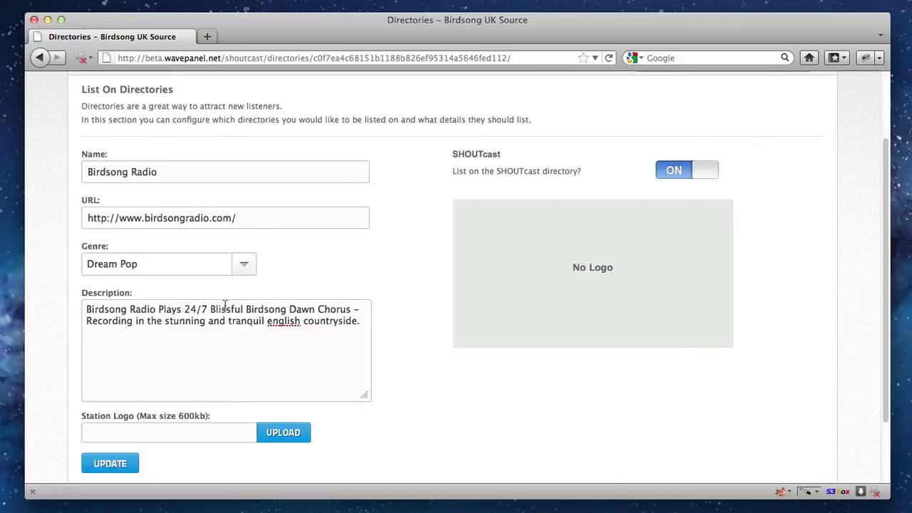
{"action": "left_click", "coordinate": [242, 265]}
{"action": "scroll", "coordinate": [230, 292], "scroll_direction": "up", "scroll_amount": 3}
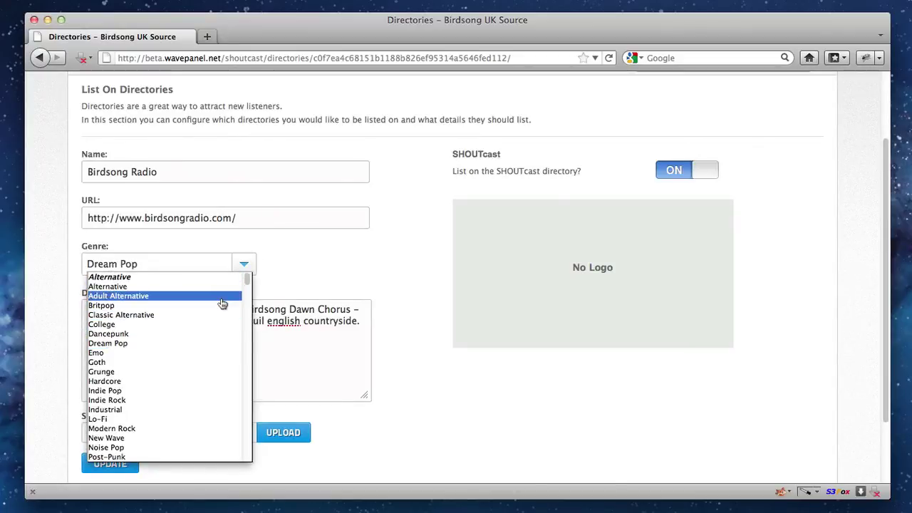
{"action": "left_click", "coordinate": [230, 283]}
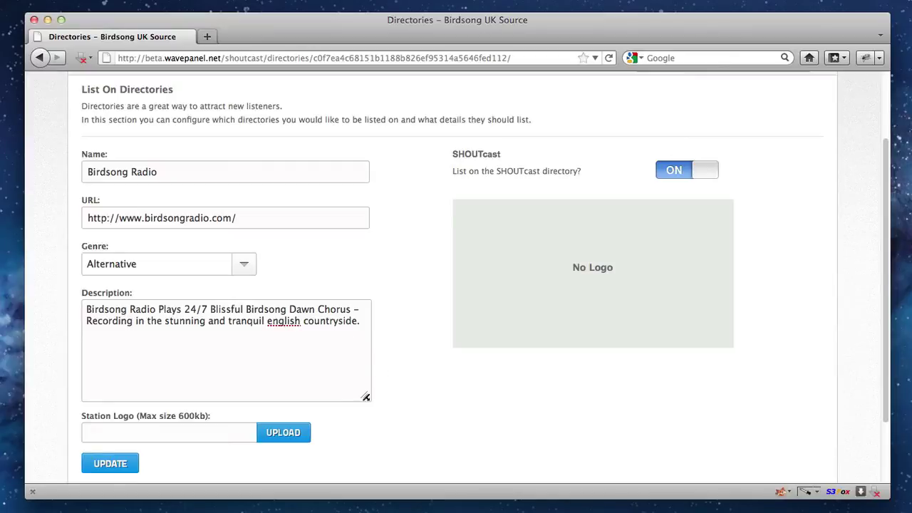
- Examine the SHOUTcast directory listing option and the station logo section for Birdsong UK Source
{"action": "scroll", "coordinate": [406, 309], "scroll_direction": "up", "scroll_amount": 3}
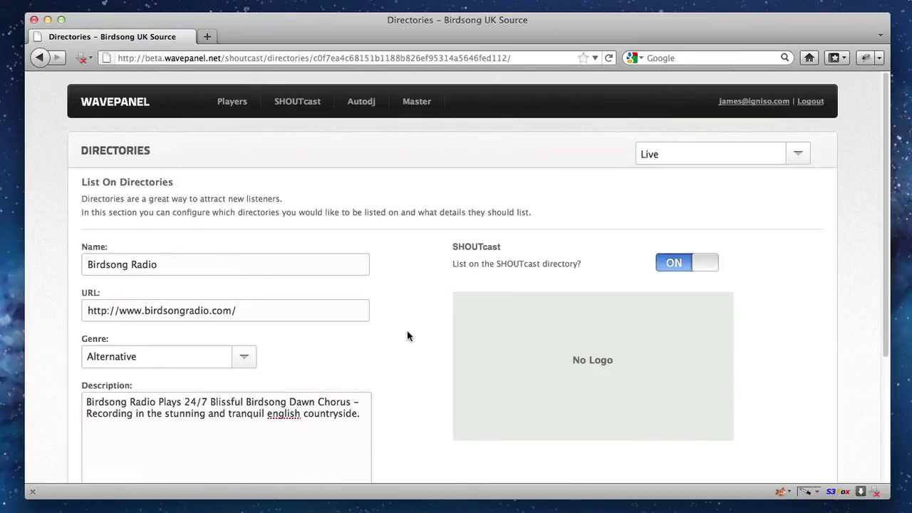
{"action": "scroll", "coordinate": [407, 333], "scroll_direction": "down", "scroll_amount": 3}
{"action": "scroll", "coordinate": [408, 331], "scroll_direction": "up", "scroll_amount": 2}
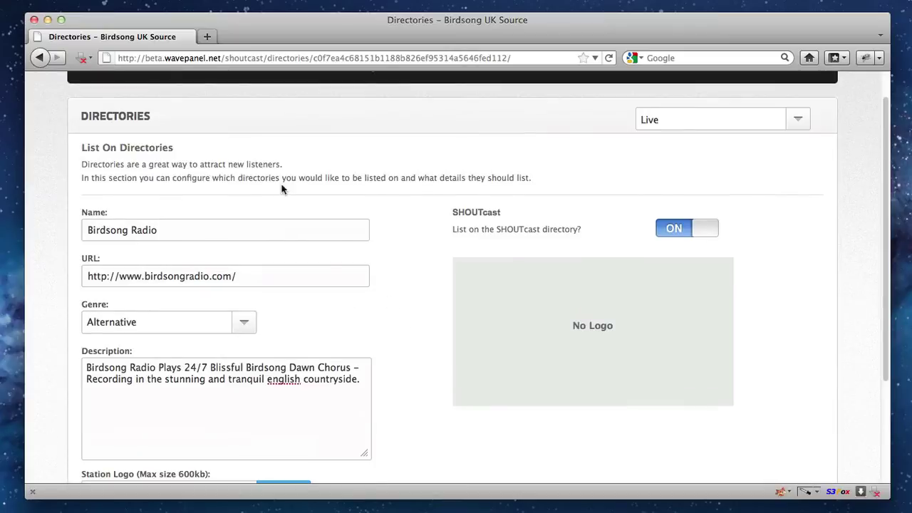
{"action": "scroll", "coordinate": [282, 278], "scroll_direction": "down", "scroll_amount": 3}
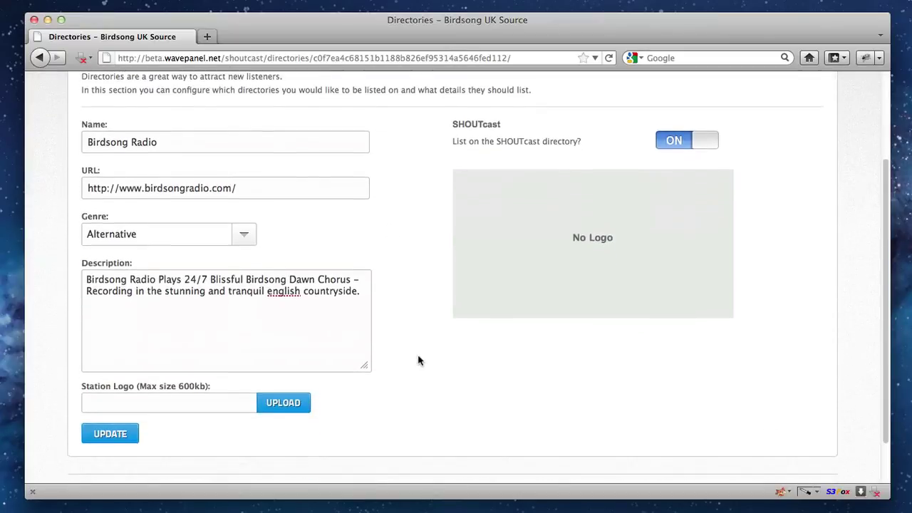
{"action": "scroll", "coordinate": [416, 360], "scroll_direction": "up", "scroll_amount": 2}
{"action": "scroll", "coordinate": [416, 360], "scroll_direction": "up", "scroll_amount": 2}
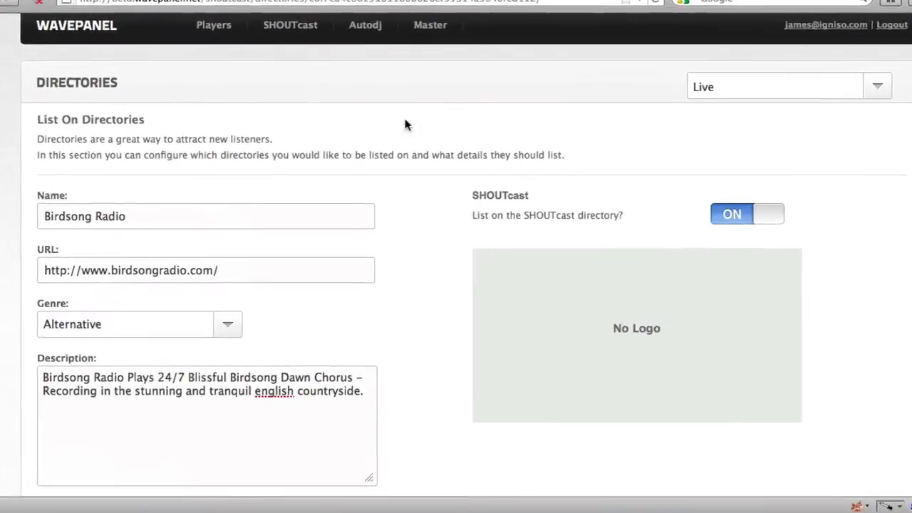
- Open the statistics for Birdsong US Relay and review the listener graphs and total time spent listening section
{"action": "mouse_move", "coordinate": [292, 82]}
{"action": "mouse_move", "coordinate": [310, 168]}
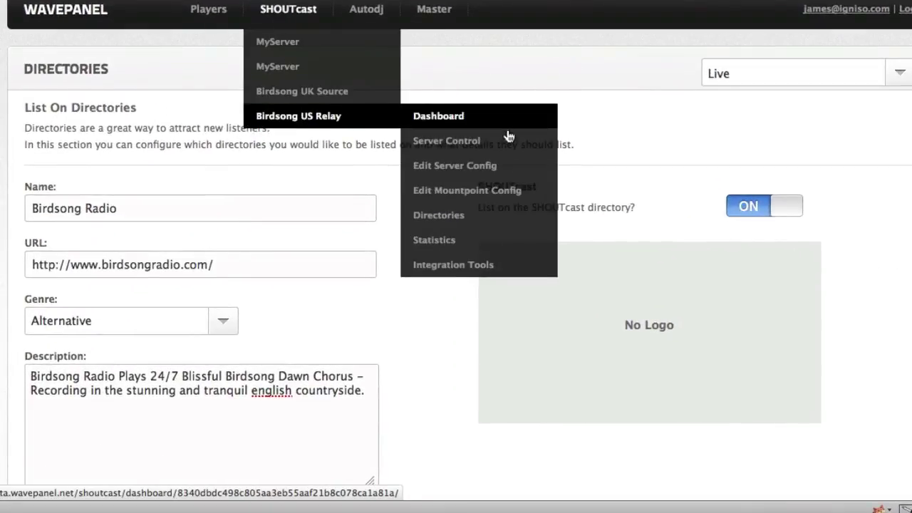
{"action": "left_click", "coordinate": [510, 249]}
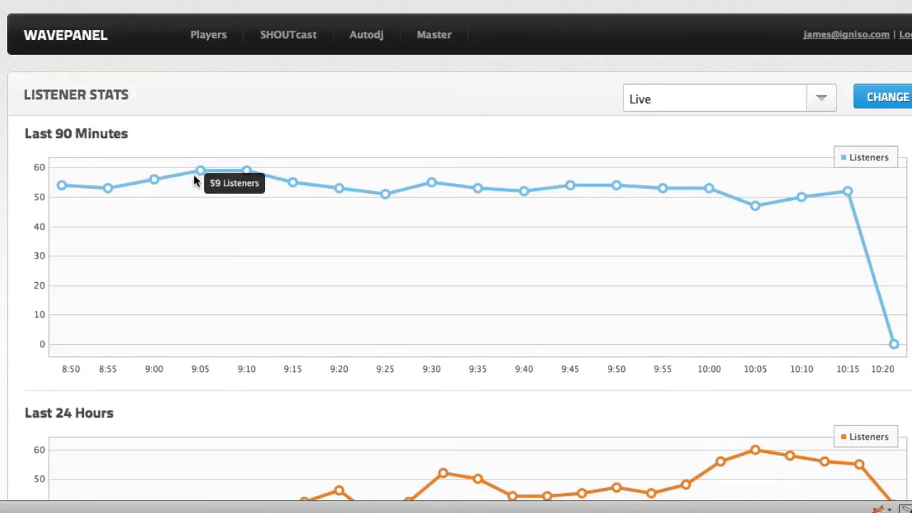
{"action": "scroll", "coordinate": [214, 175], "scroll_direction": "down", "scroll_amount": 5}
{"action": "scroll", "coordinate": [221, 185], "scroll_direction": "down", "scroll_amount": 8}
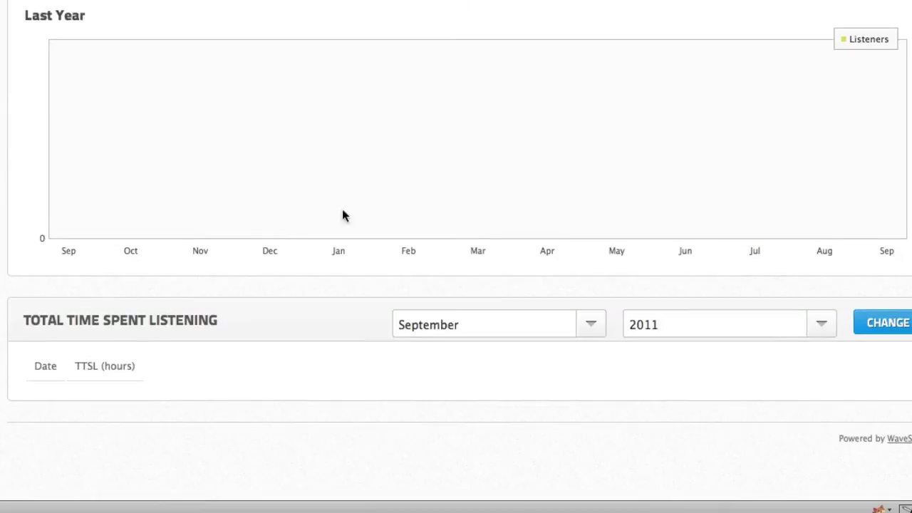
{"action": "scroll", "coordinate": [417, 285], "scroll_direction": "up", "scroll_amount": 1}
{"action": "scroll", "coordinate": [419, 286], "scroll_direction": "up", "scroll_amount": 2}
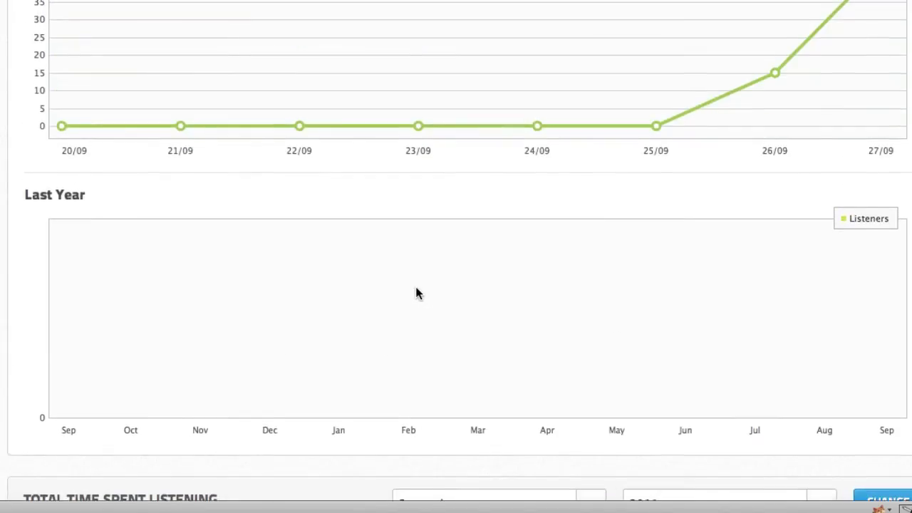
{"action": "scroll", "coordinate": [416, 289], "scroll_direction": "down", "scroll_amount": 1}
{"action": "scroll", "coordinate": [416, 288], "scroll_direction": "up", "scroll_amount": 1}
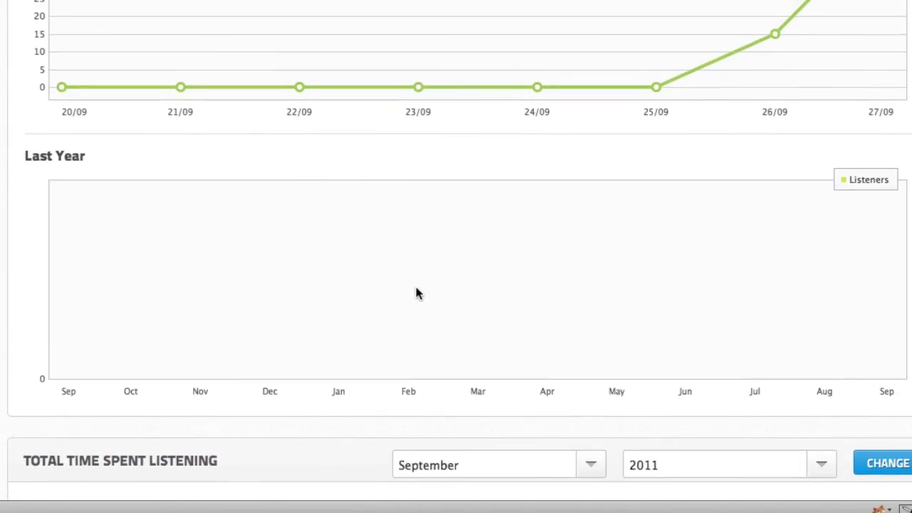
{"action": "scroll", "coordinate": [415, 278], "scroll_direction": "up", "scroll_amount": 4}
{"action": "scroll", "coordinate": [413, 278], "scroll_direction": "up", "scroll_amount": 8}
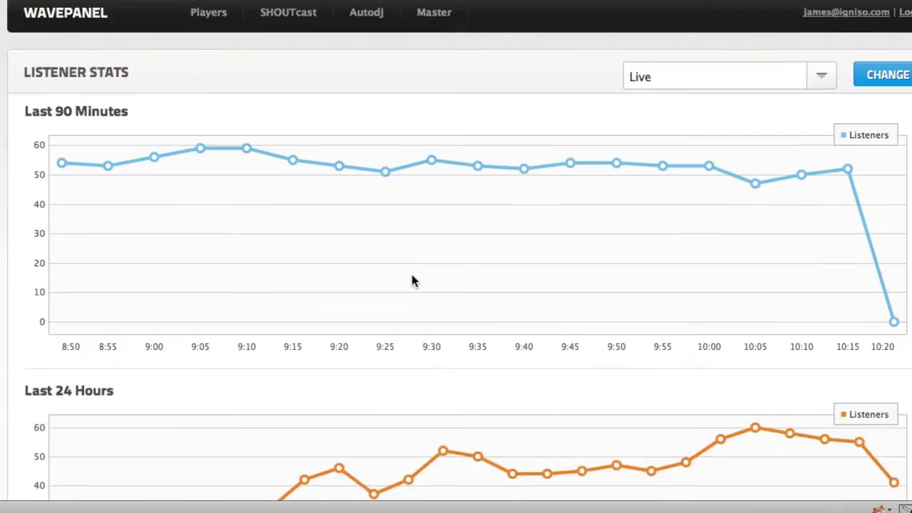
- Open the Integration Tools for Birdsong US Relay and select the Track History code snippet among the Now Playing scripts
{"action": "mouse_move", "coordinate": [300, 45]}
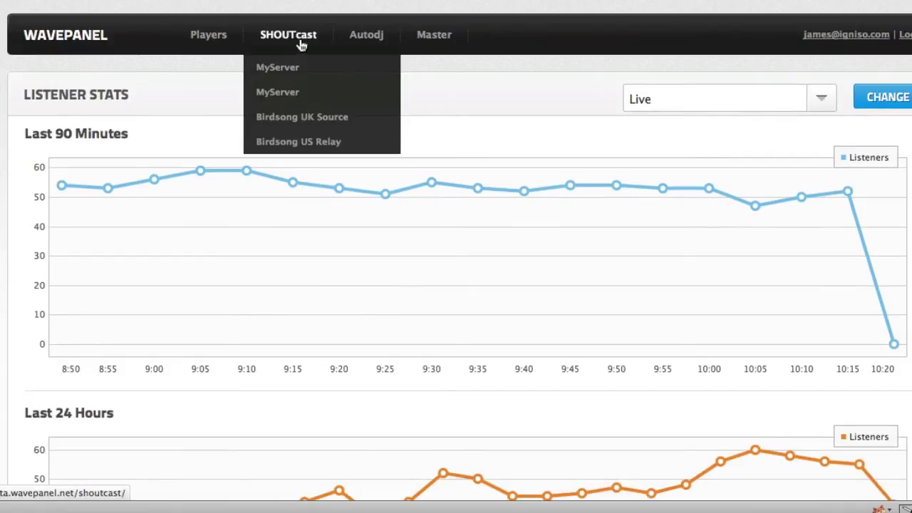
{"action": "mouse_move", "coordinate": [322, 143]}
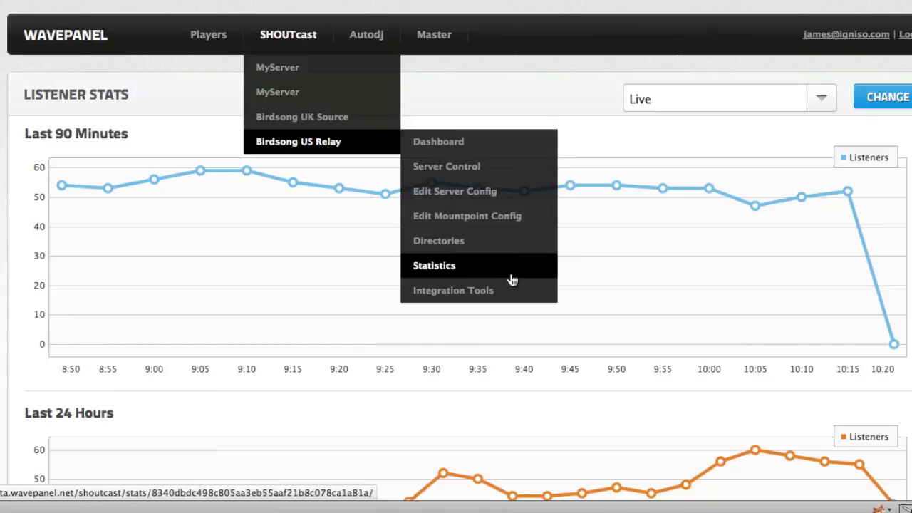
{"action": "left_click", "coordinate": [504, 288]}
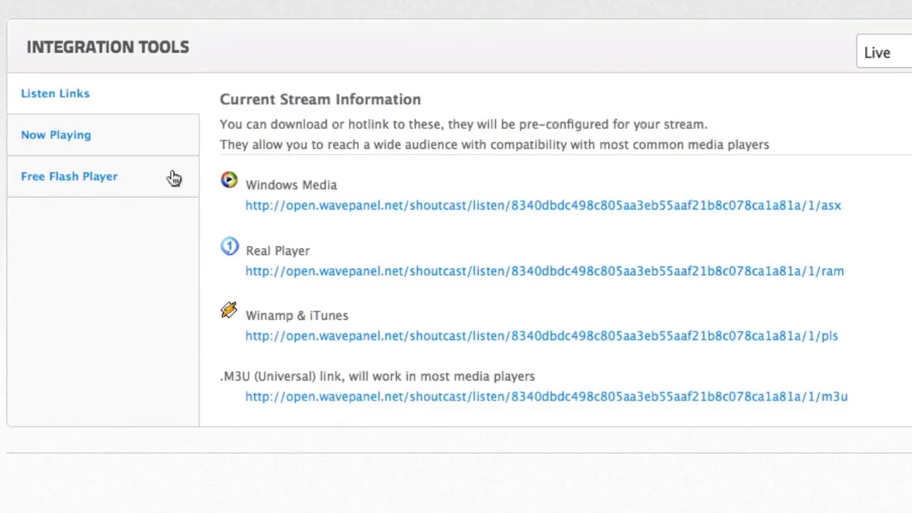
{"action": "left_click", "coordinate": [142, 147]}
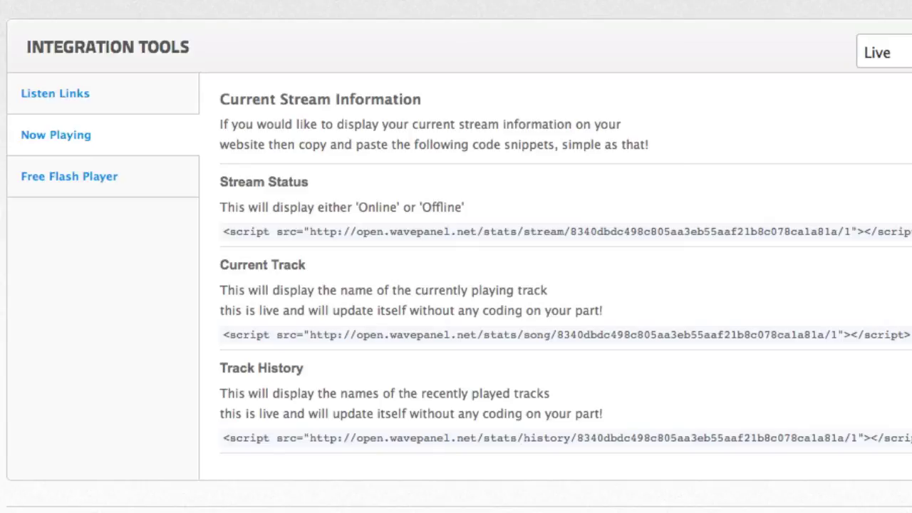
{"action": "left_click_drag", "start_coordinate": [911, 438], "coordinate": [223, 435]}
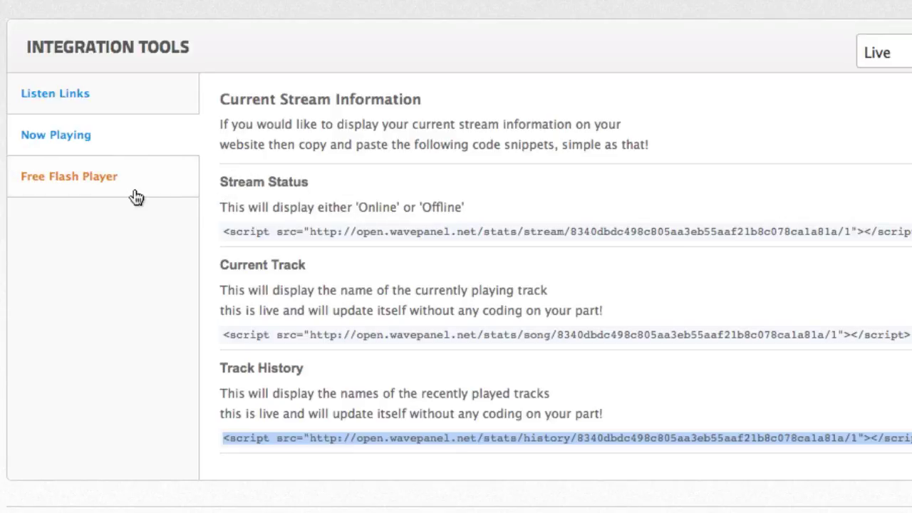
- Return to the Listen Links and examine the Current Stream Information introduction above the media player links
{"action": "left_click", "coordinate": [182, 104]}
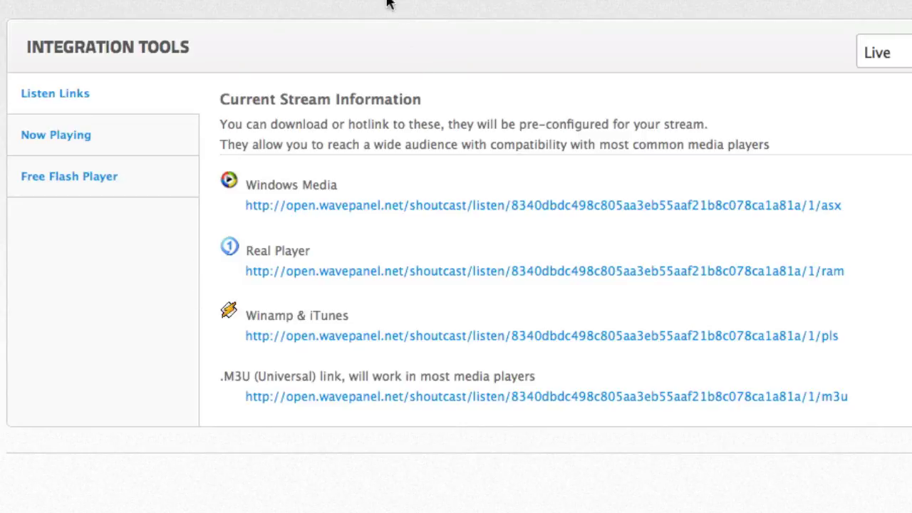
{"action": "mouse_move", "coordinate": [378, 2]}
{"action": "mouse_move", "coordinate": [454, 77]}
{"action": "left_click_drag", "start_coordinate": [219, 100], "coordinate": [745, 158]}
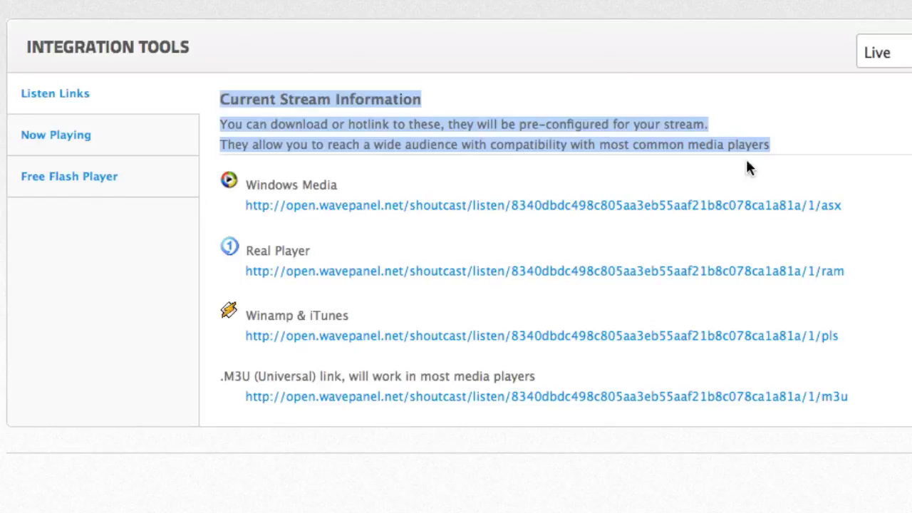
{"action": "left_click", "coordinate": [802, 162]}
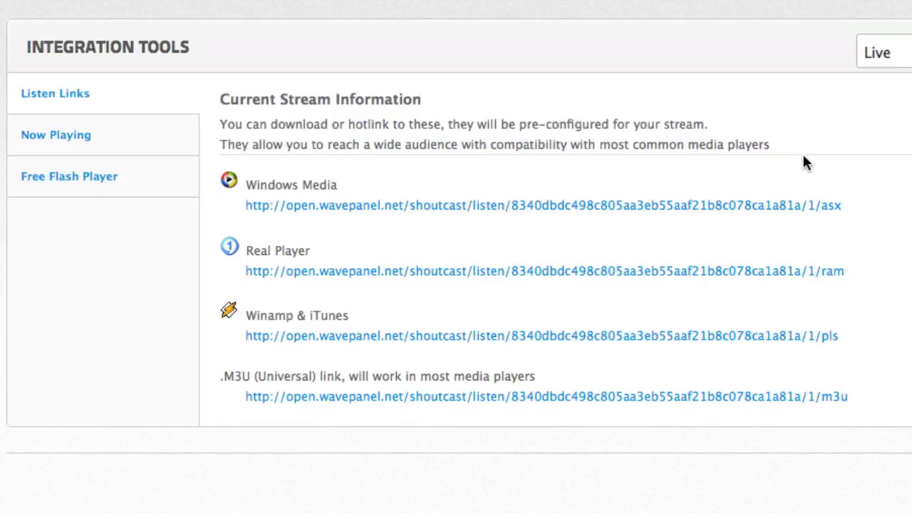